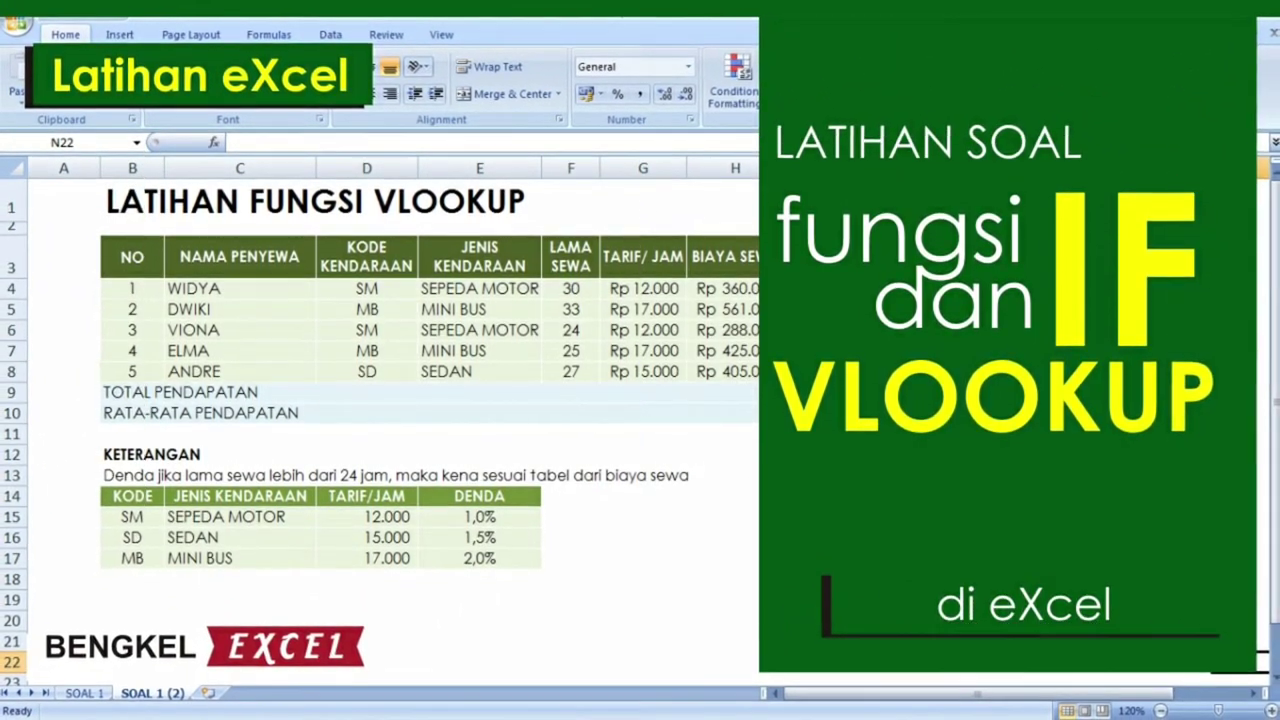
- Draft a trial VLOOKUP with a locked range, then settle on E4 beside code SM
type("=VLOOKUP(")
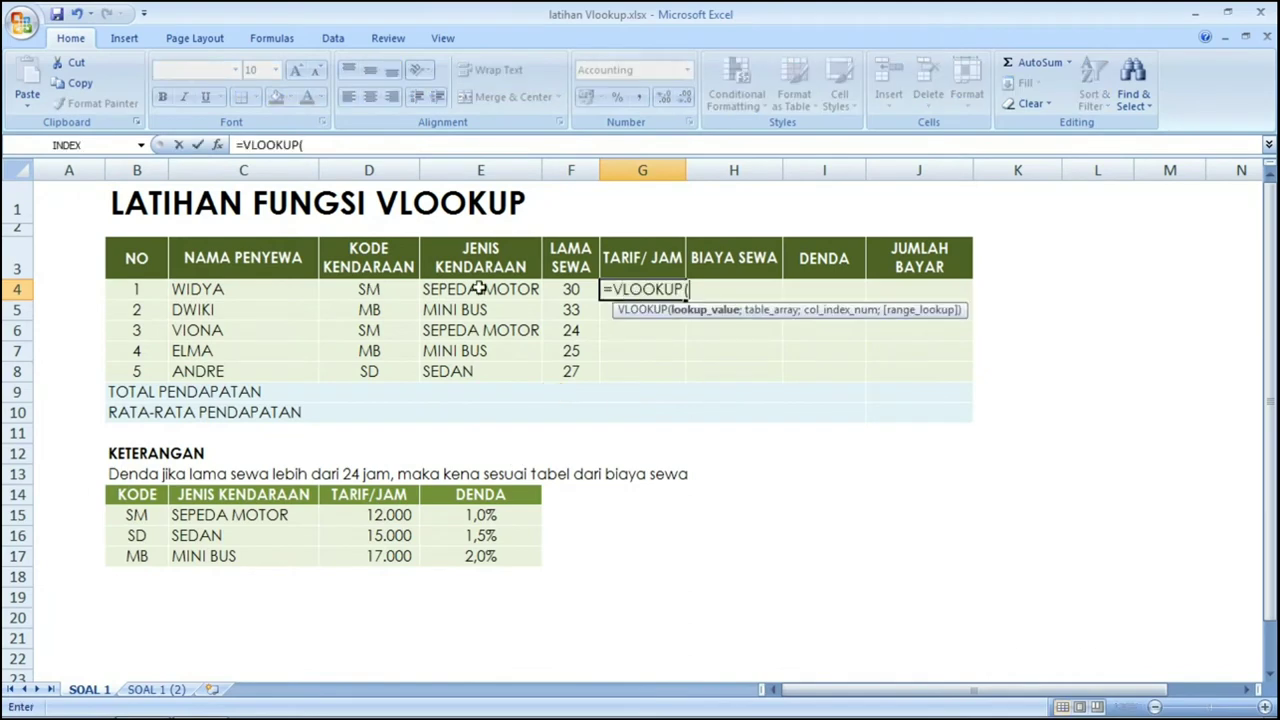
left_click(478, 289)
type(";")
left_click_drag(230, 515, 472, 556)
key("F4")
type(";")
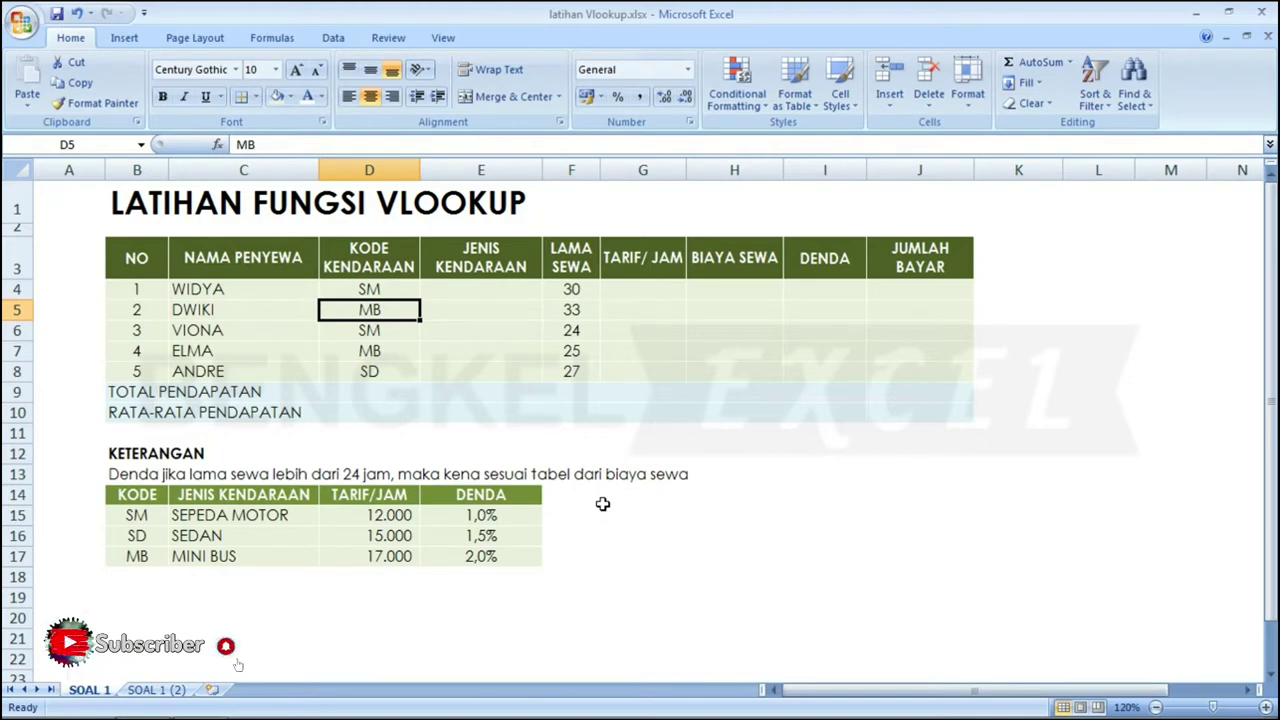
key("Up")
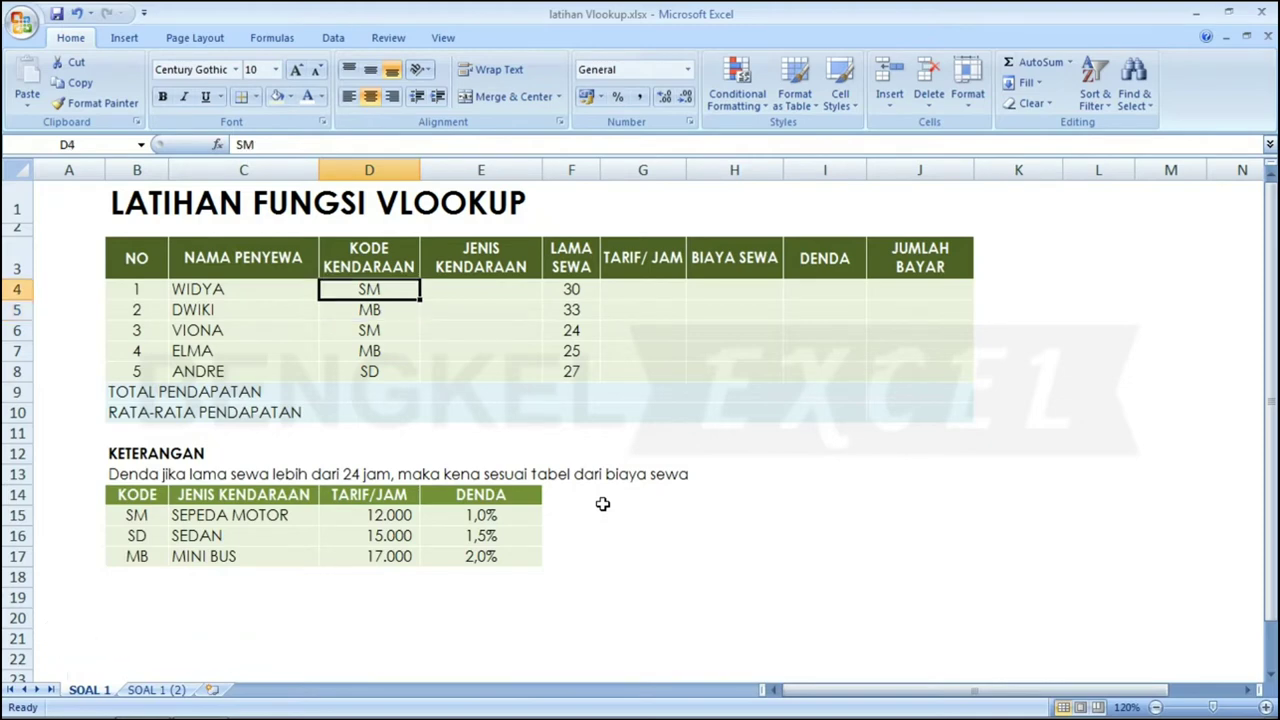
key("Left")
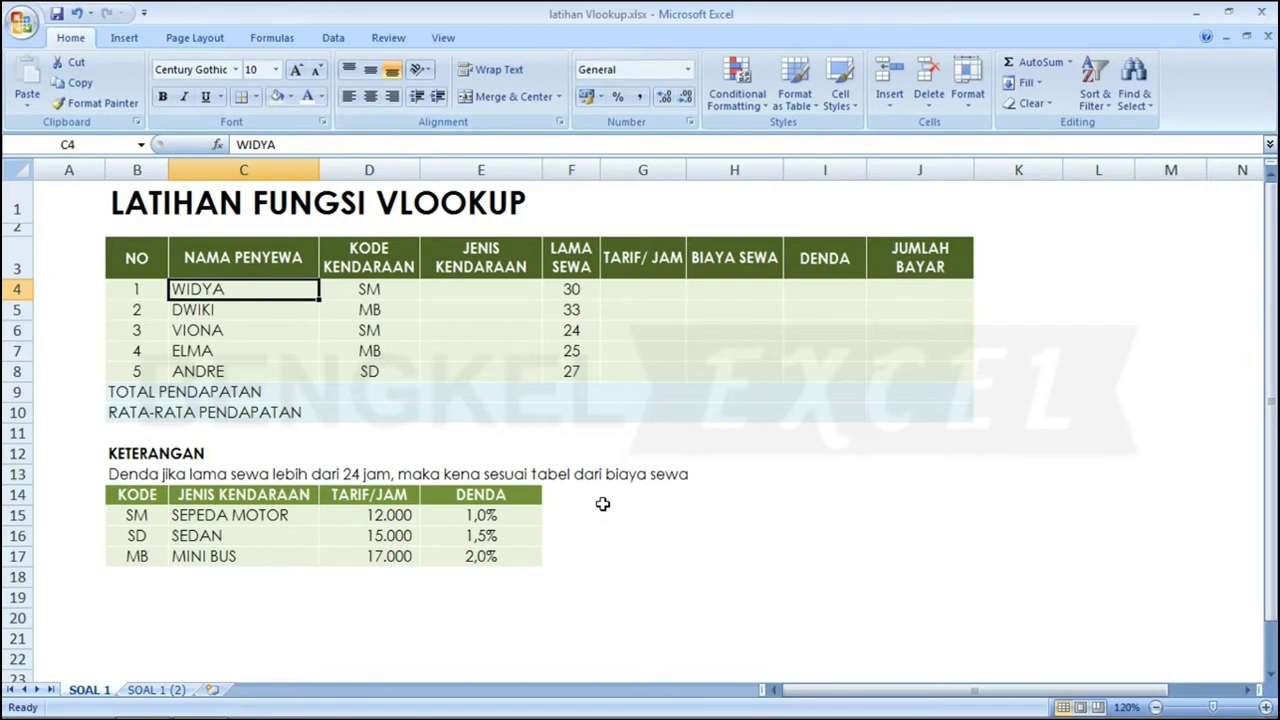
key("Right")
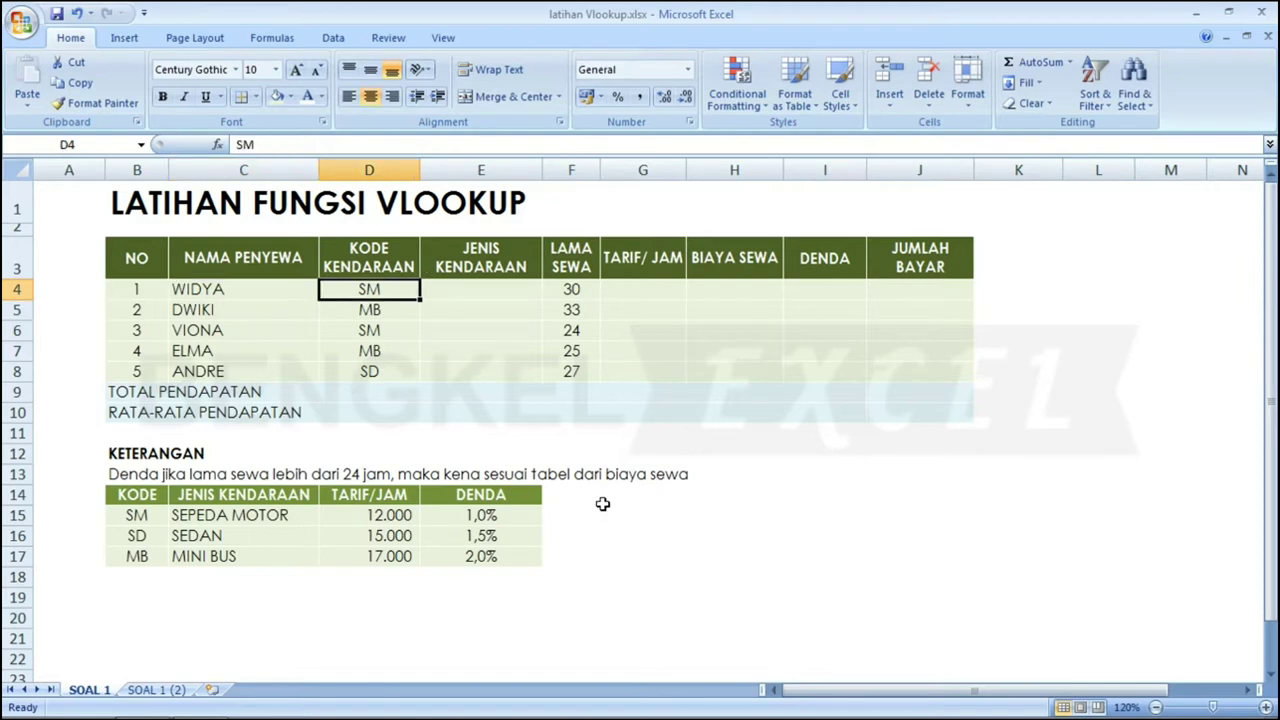
key("Right")
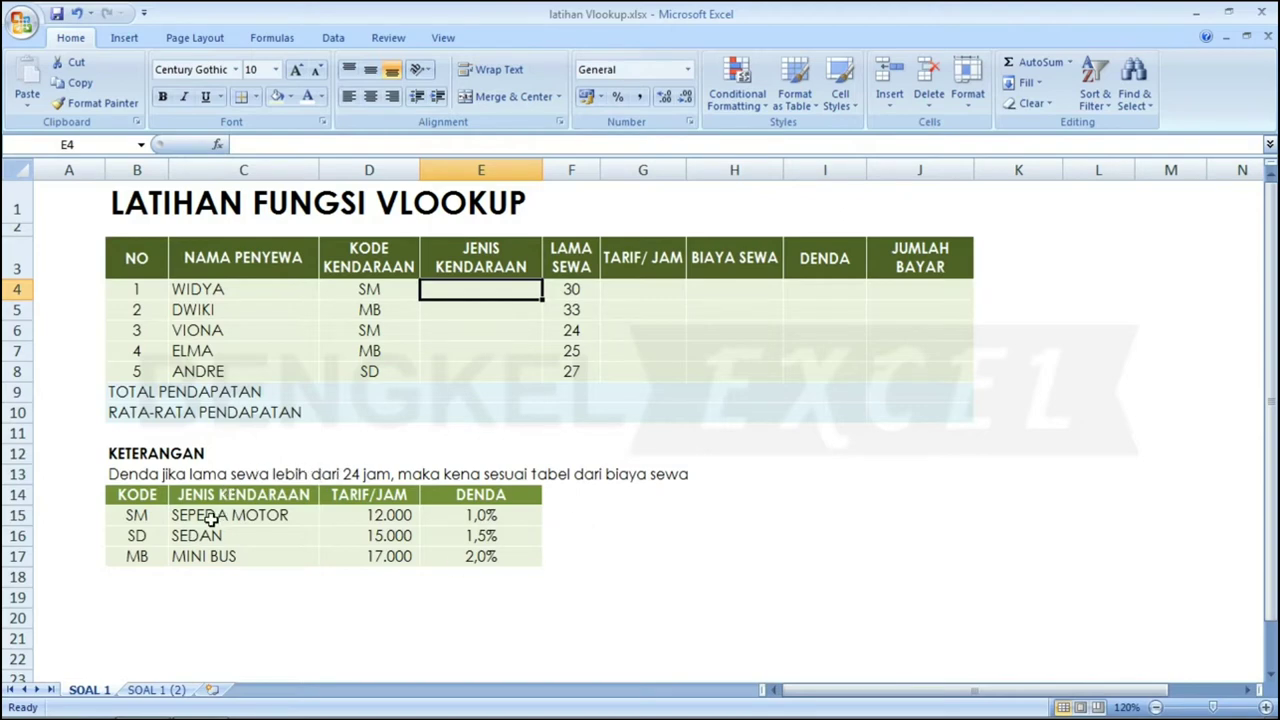
key("Left")
key("Right")
key("Left")
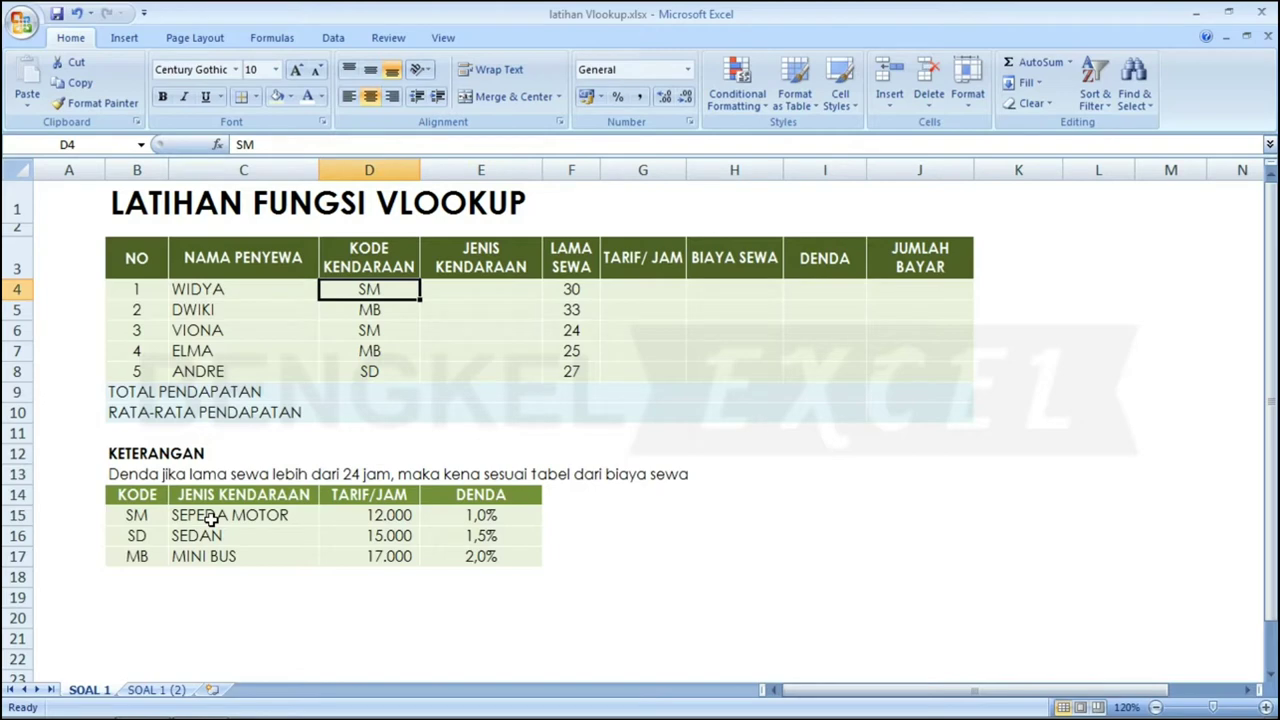
key("Right")
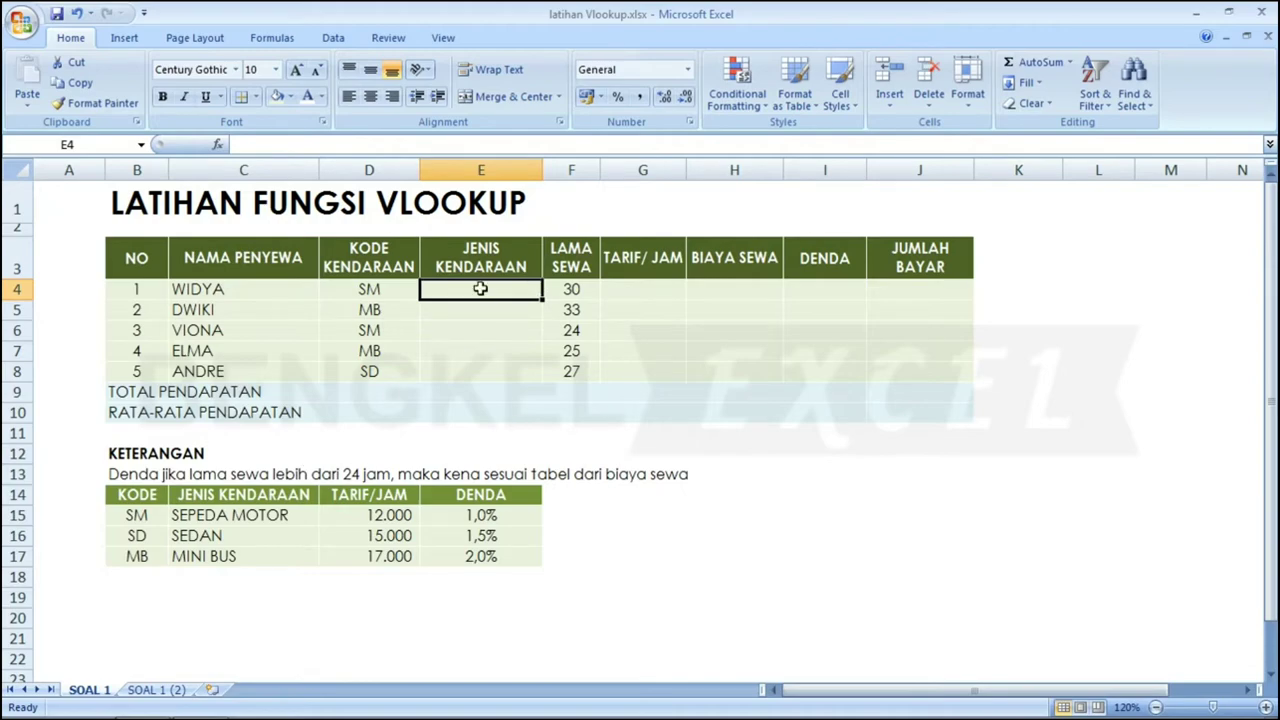
- Start E4's VLOOKUP on code D4 against the absolute range $B$15:$E$17
type("=")
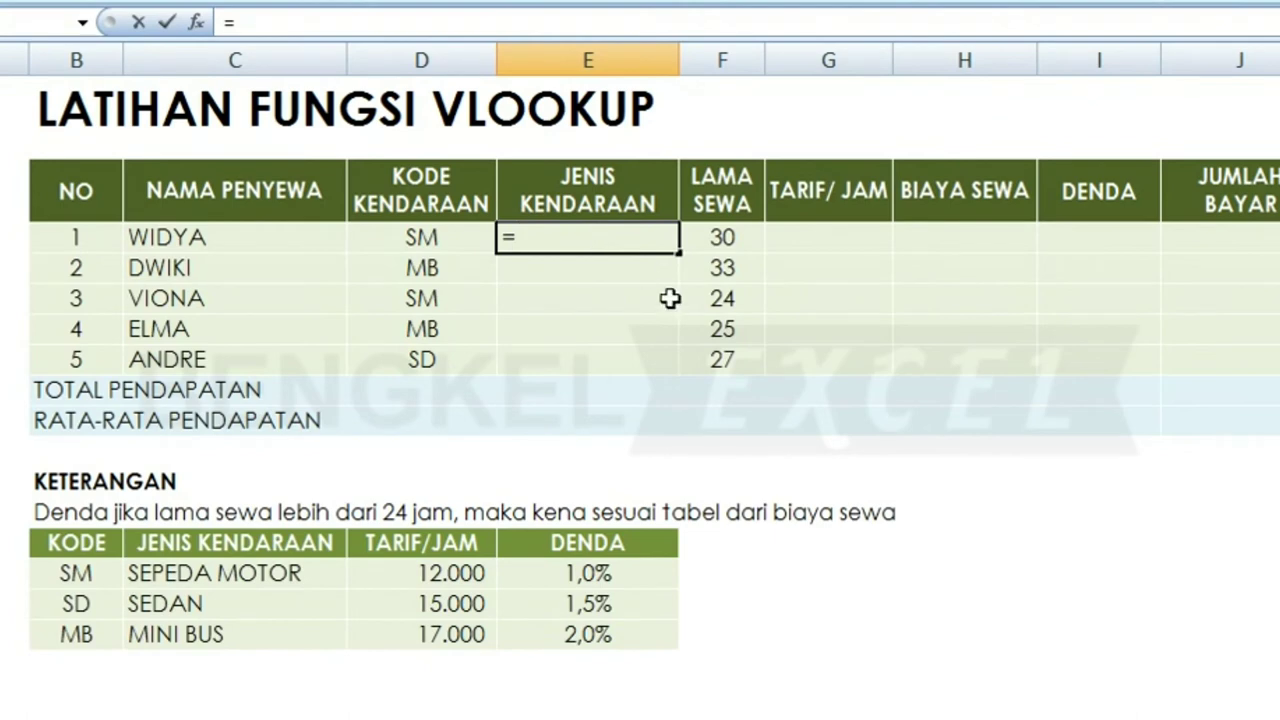
type("VLO")
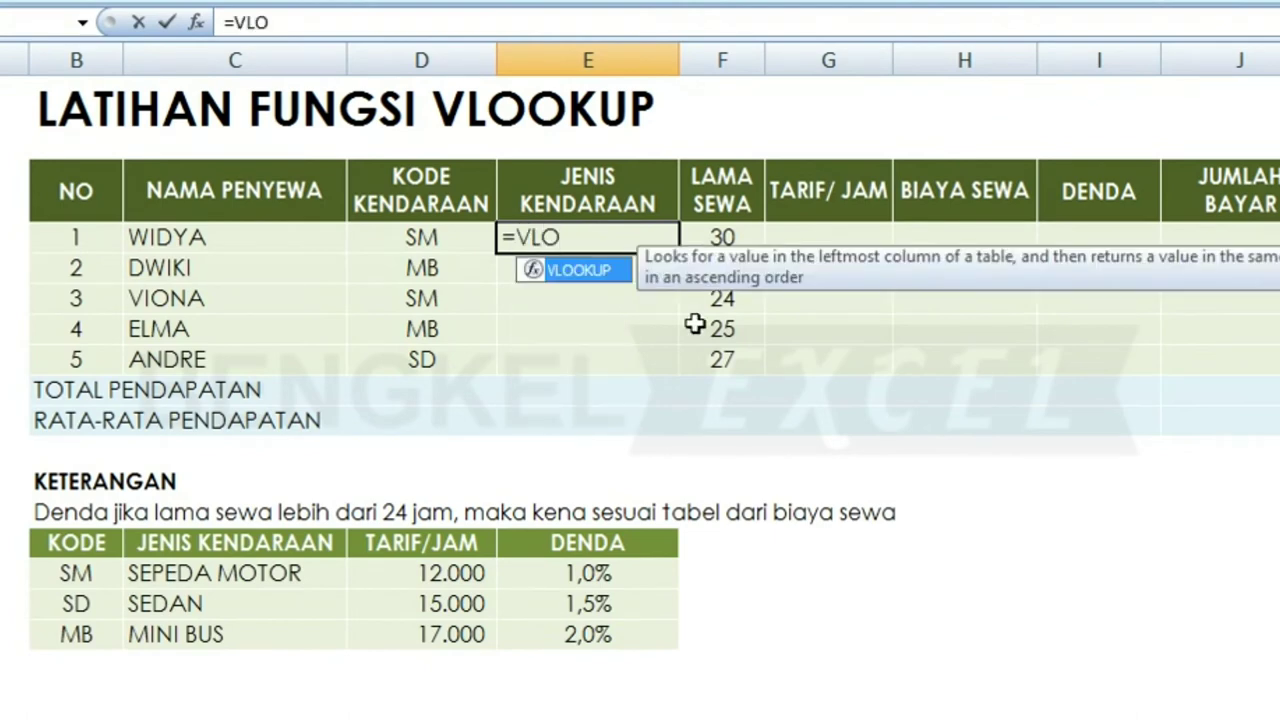
key("Tab")
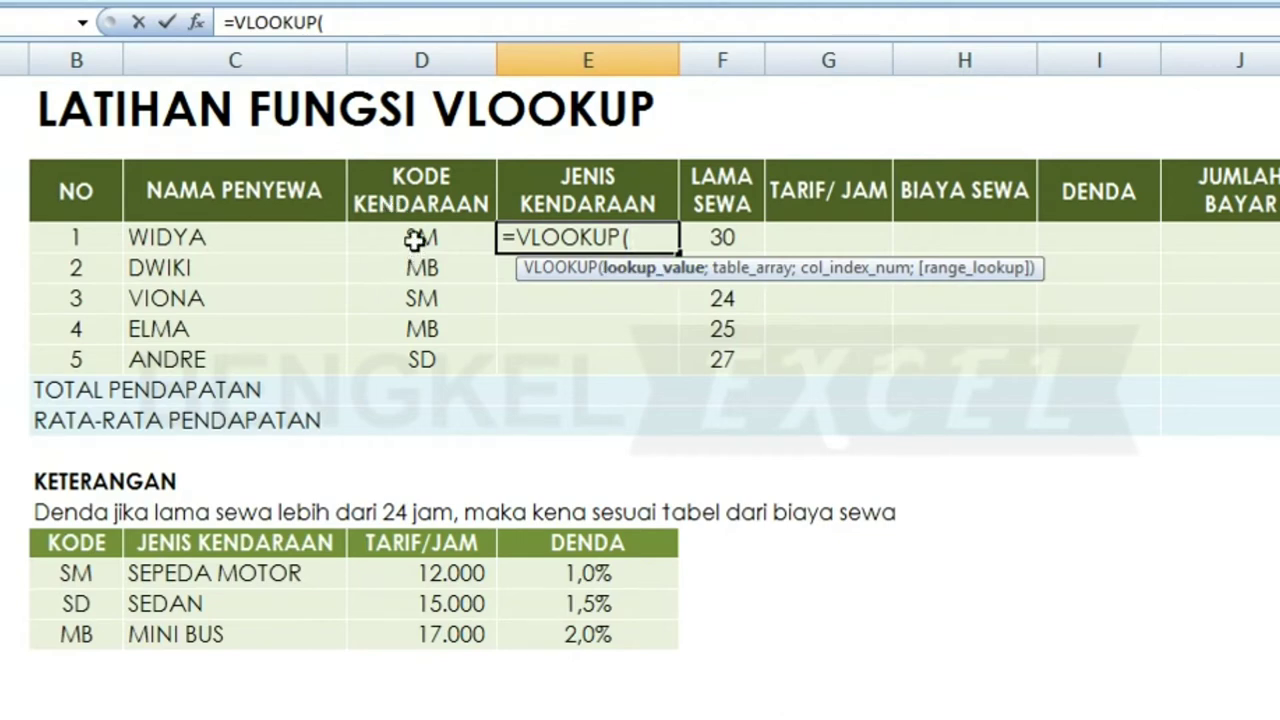
left_click(414, 240)
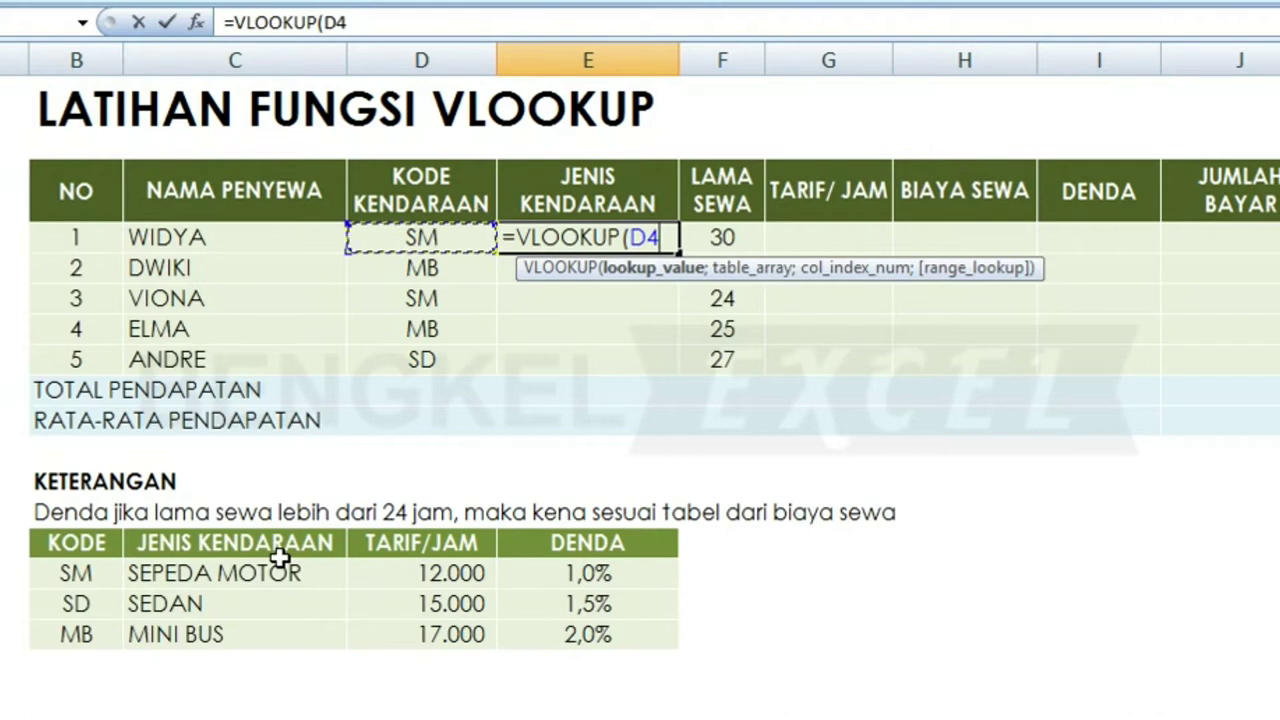
type(";")
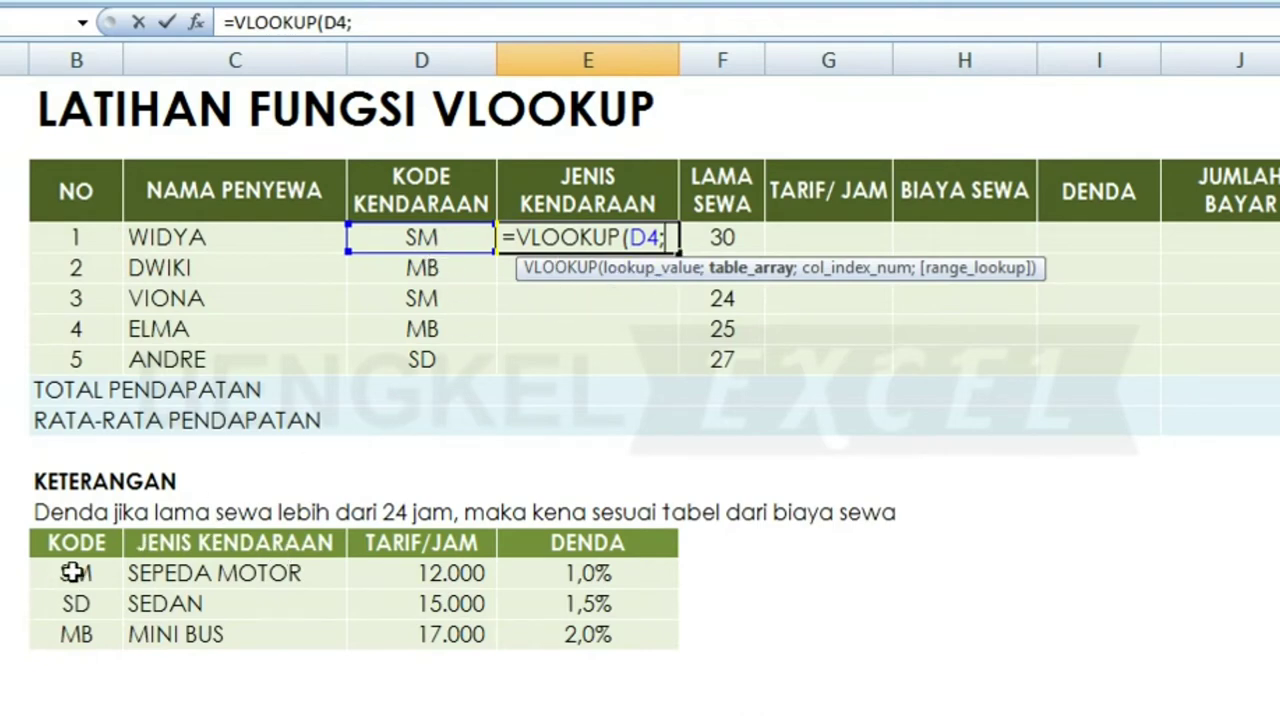
mouse_move(47, 580)
left_mouse_down()
mouse_move(614, 653)
mouse_move(597, 634)
left_mouse_up()
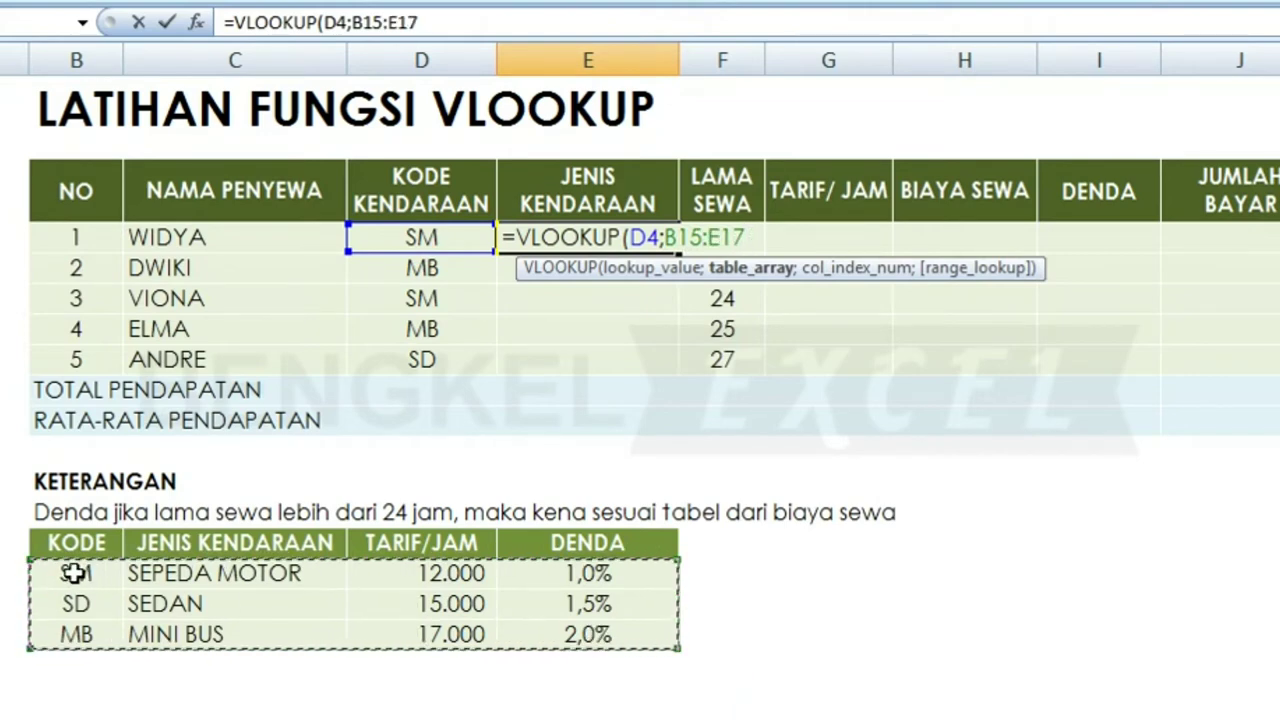
mouse_move(70, 572)
left_mouse_down()
mouse_move(133, 612)
mouse_move(271, 635)
left_mouse_up()
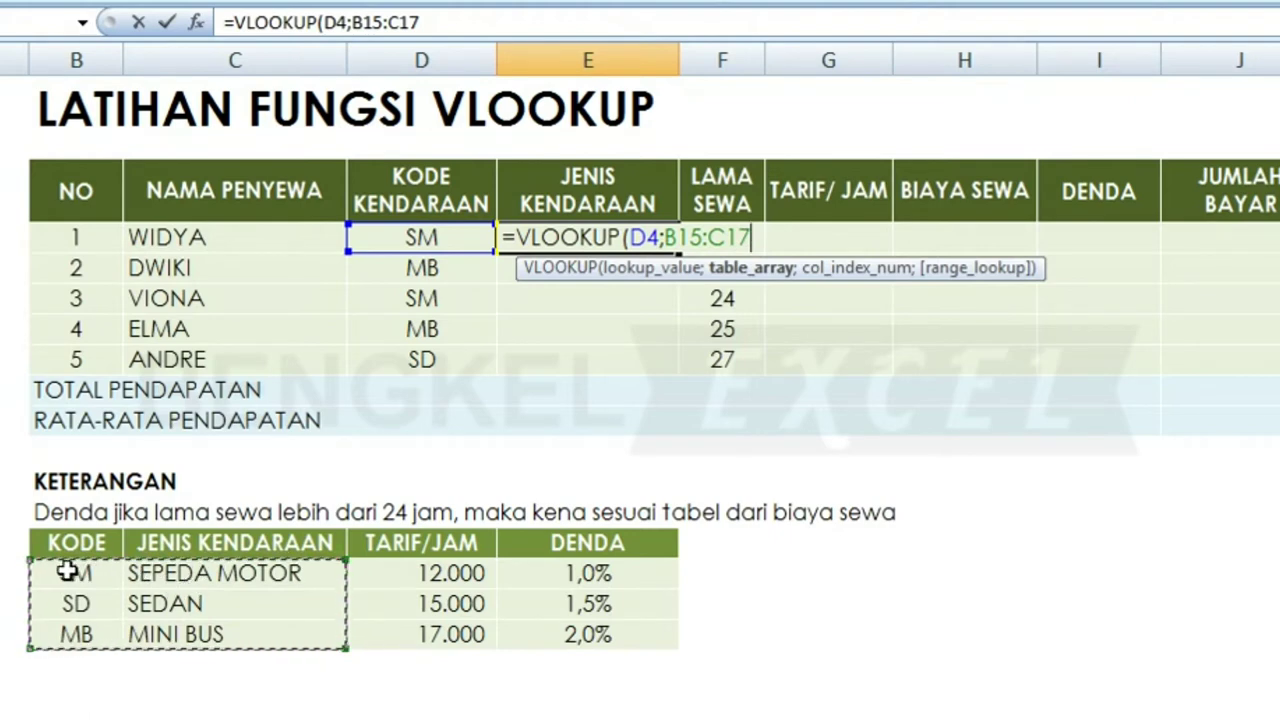
mouse_move(66, 571)
left_mouse_down()
mouse_move(576, 651)
mouse_move(571, 635)
left_mouse_up()
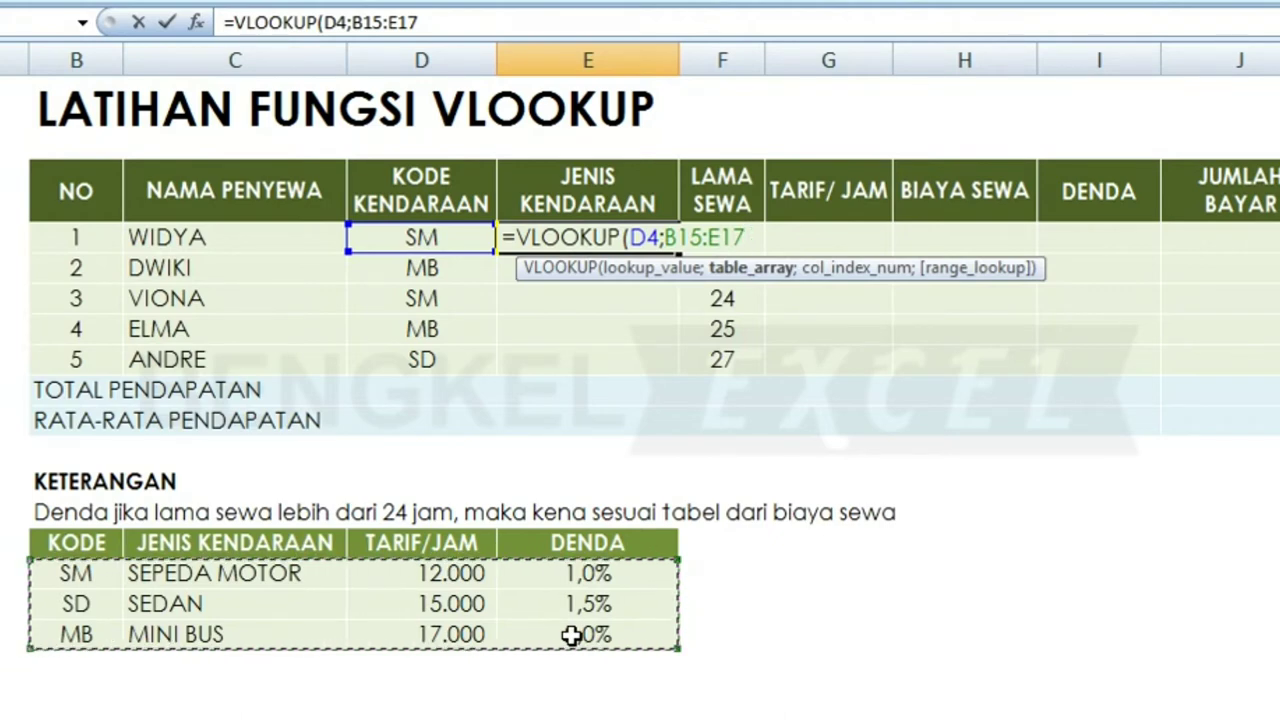
key("F4")
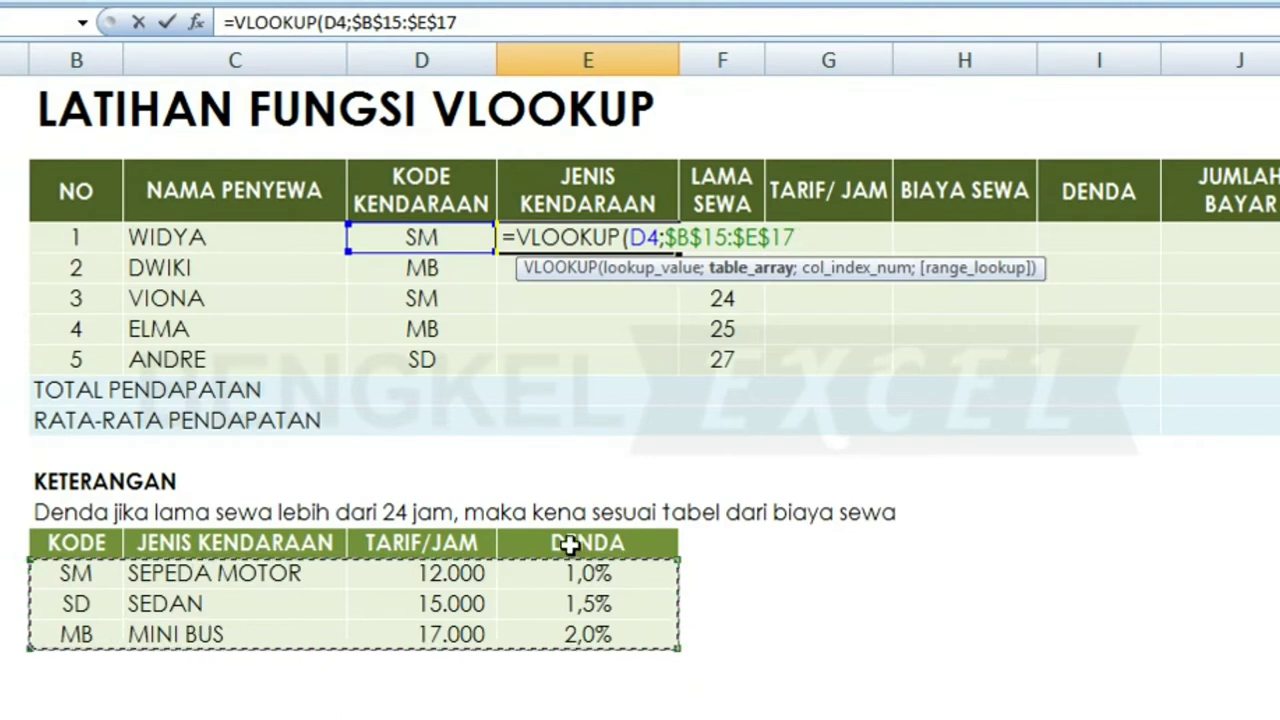
- Finish with column 2 and FALSE so E4 returns SEPEDA MOTOR
type(";")
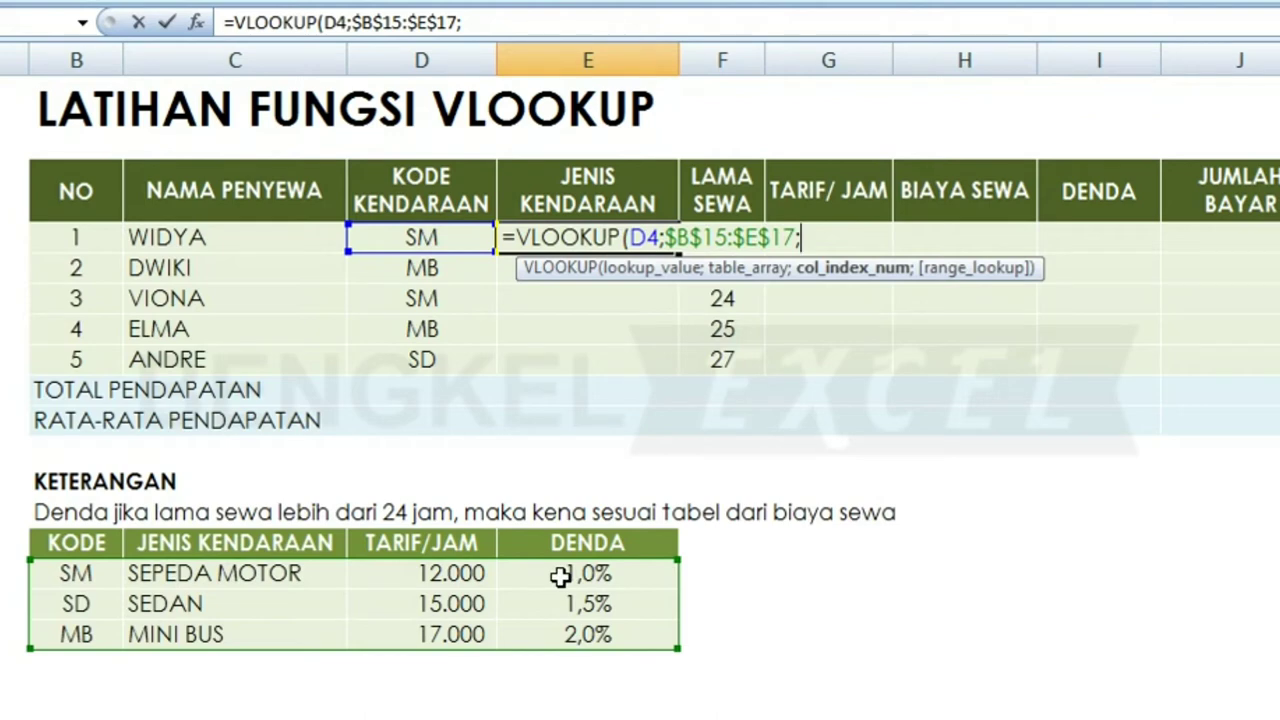
type("2")
type(";")
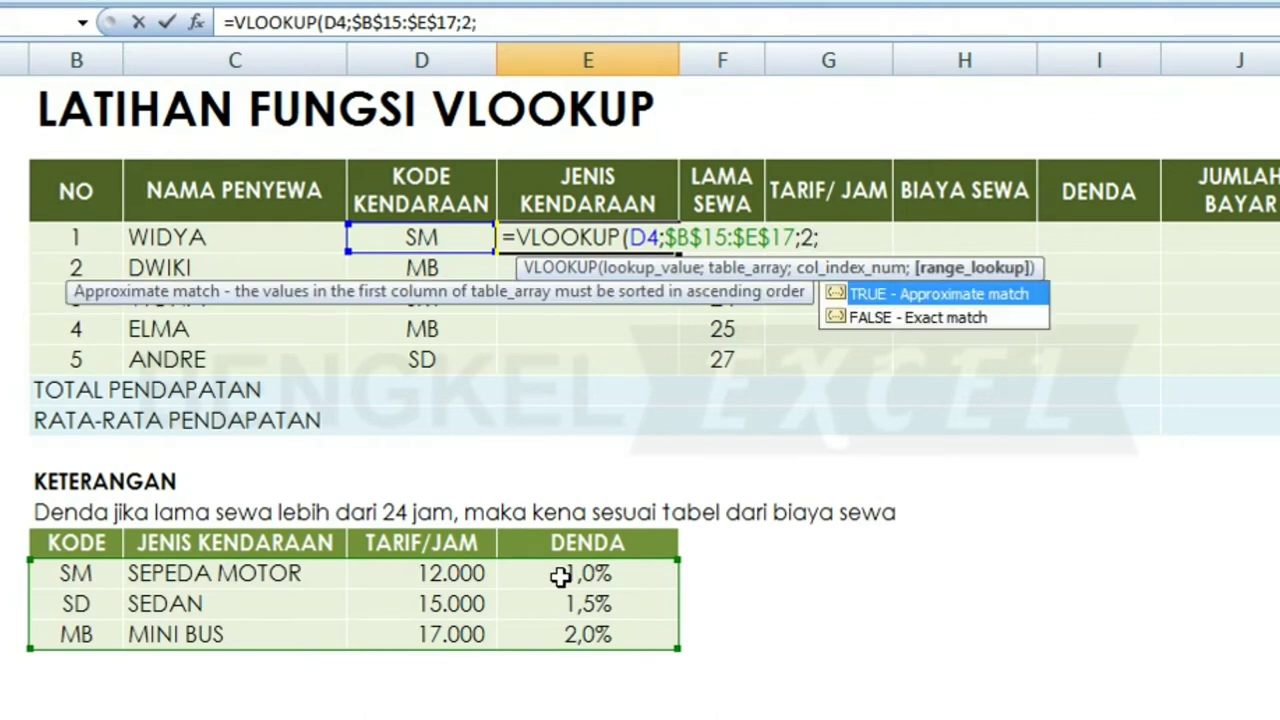
key("Down")
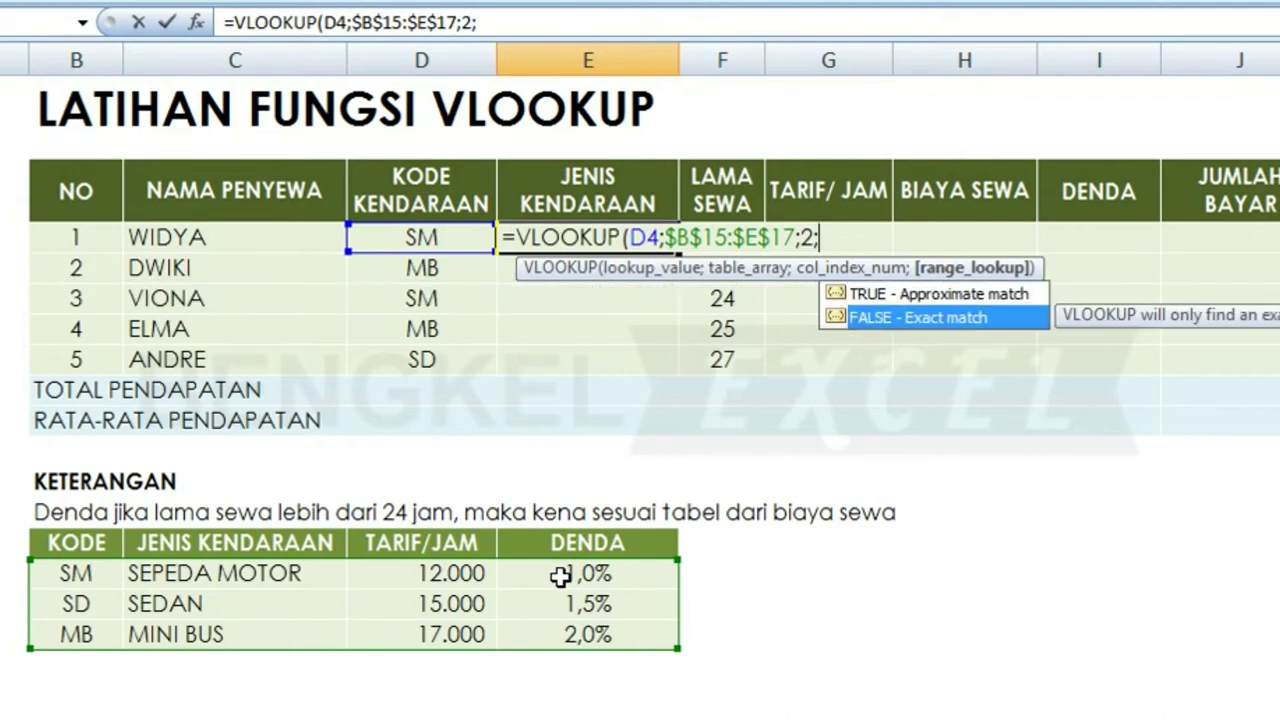
key("Tab")
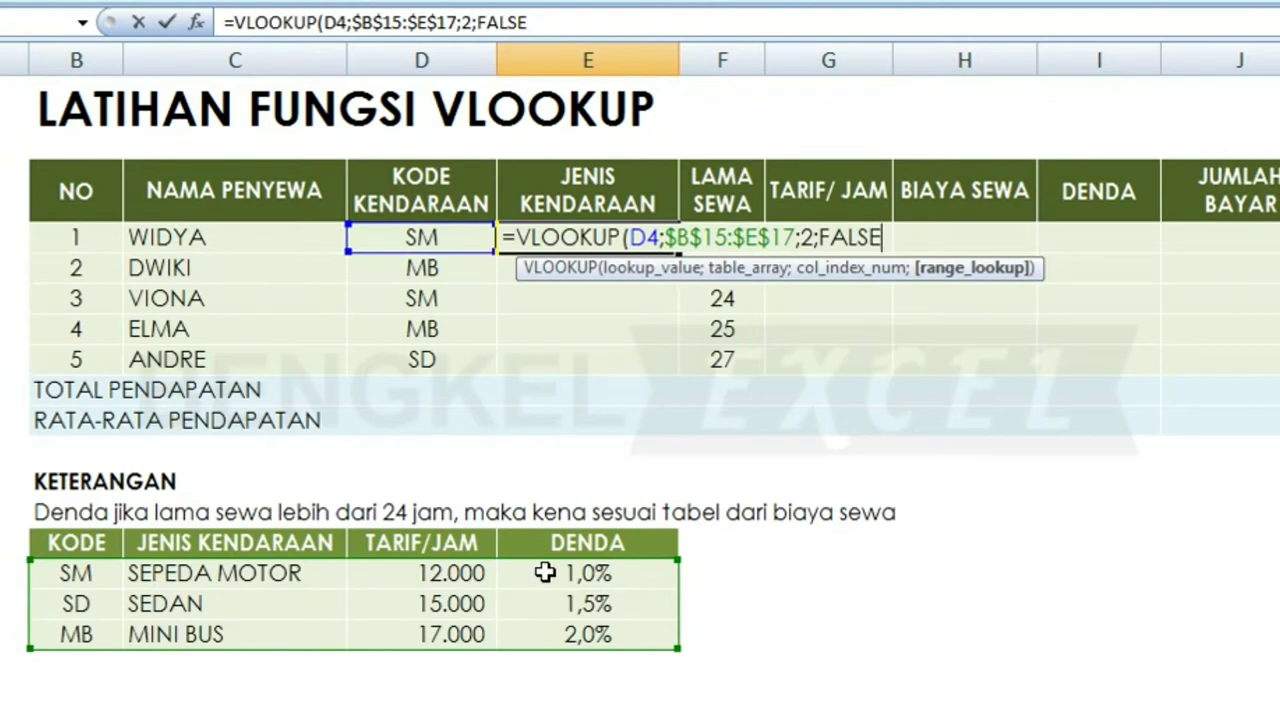
type(")")
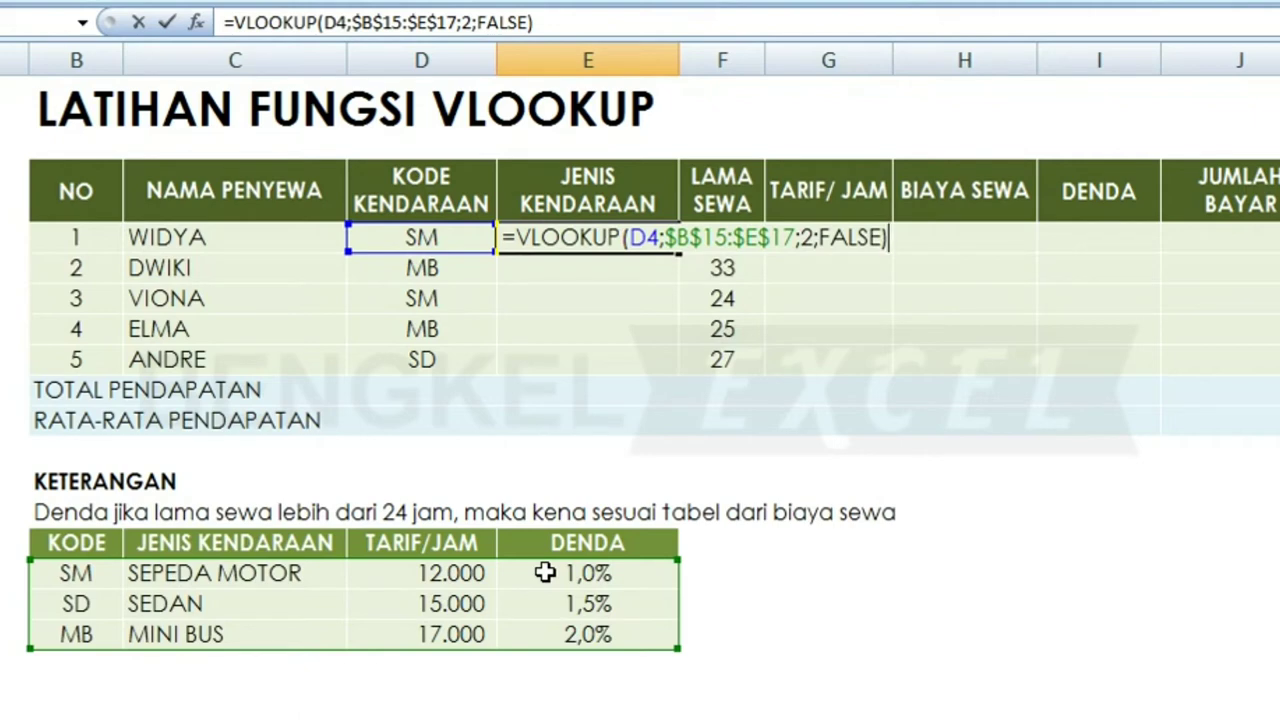
key("Return")
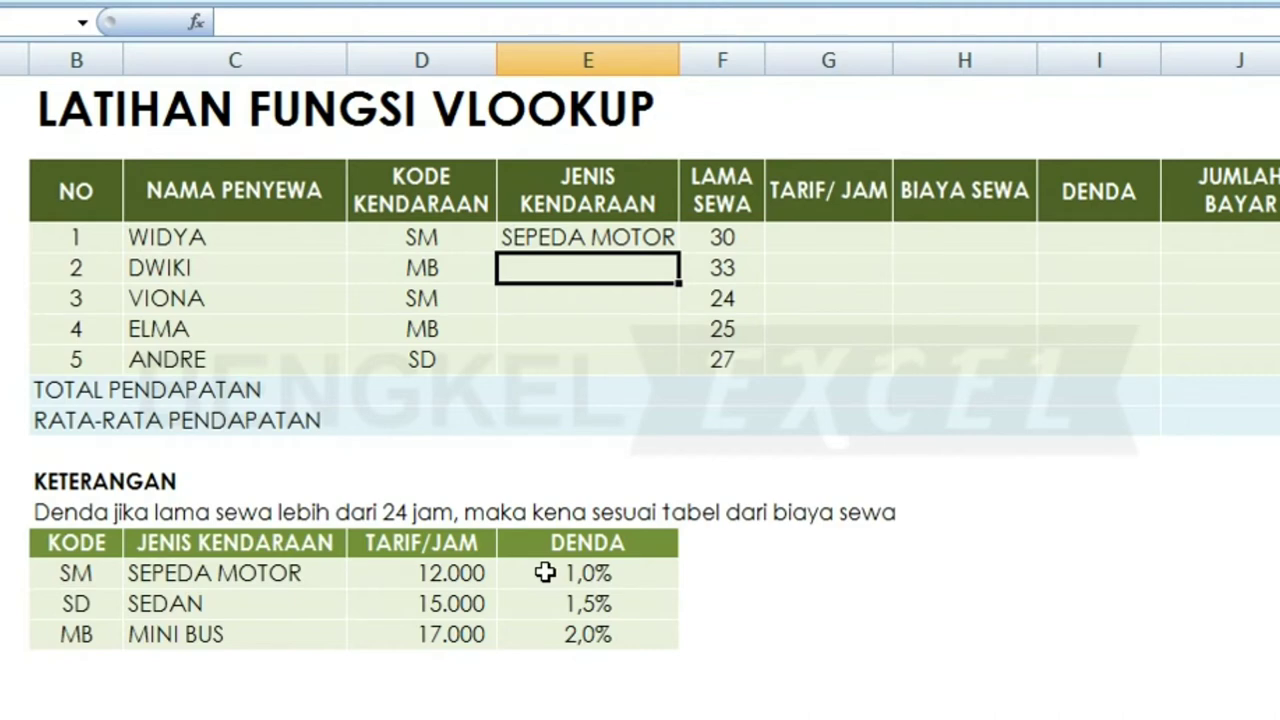
- Fill the E4 lookup down to E8, giving MINI BUS, SEPEDA MOTOR, MINI BUS and SEDAN
left_click(613, 230)
left_click_drag(679, 252, 670, 377)
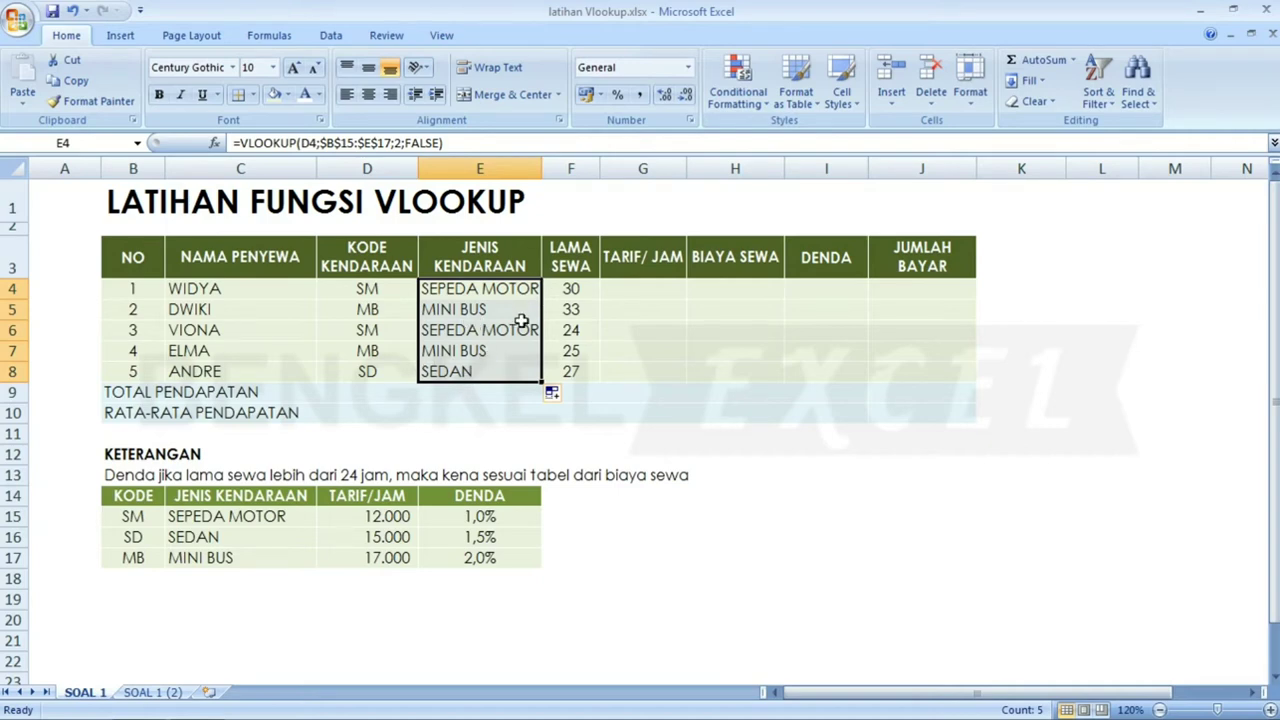
left_click(617, 296)
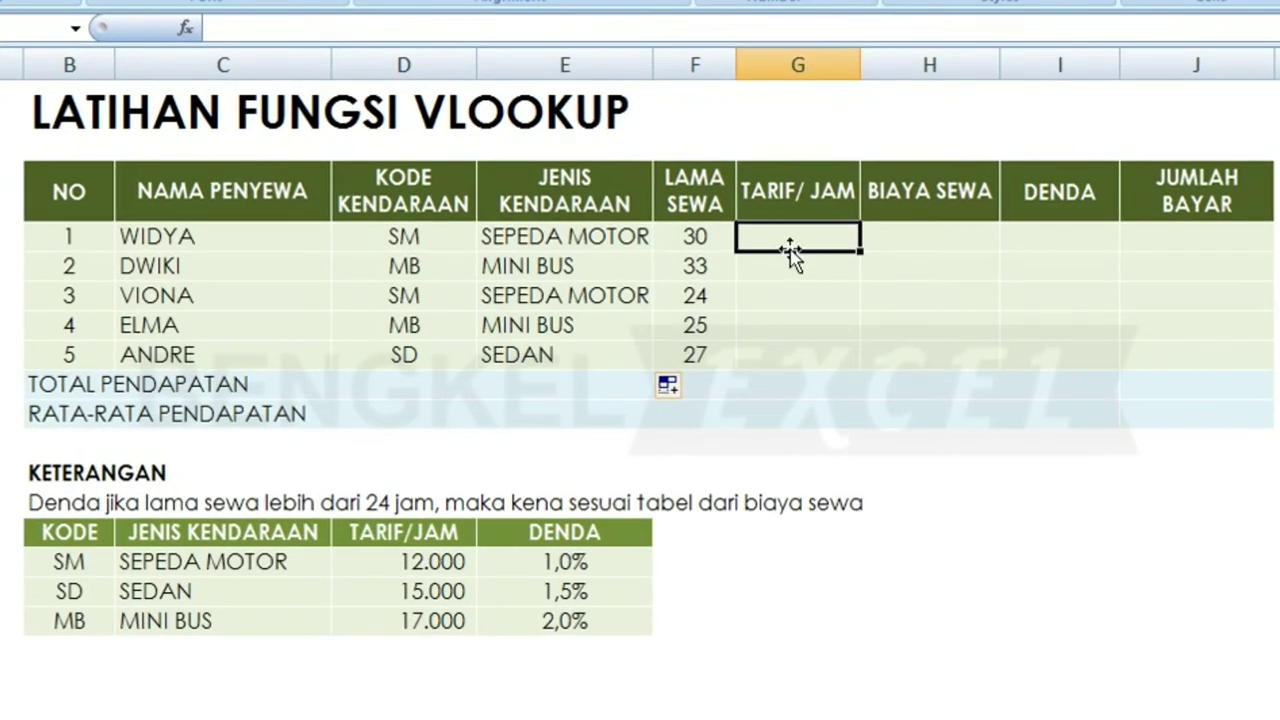
- Start G4's VLOOKUP on vehicle type E4 against the absolute range $C$15:$E$17
type("=VL")
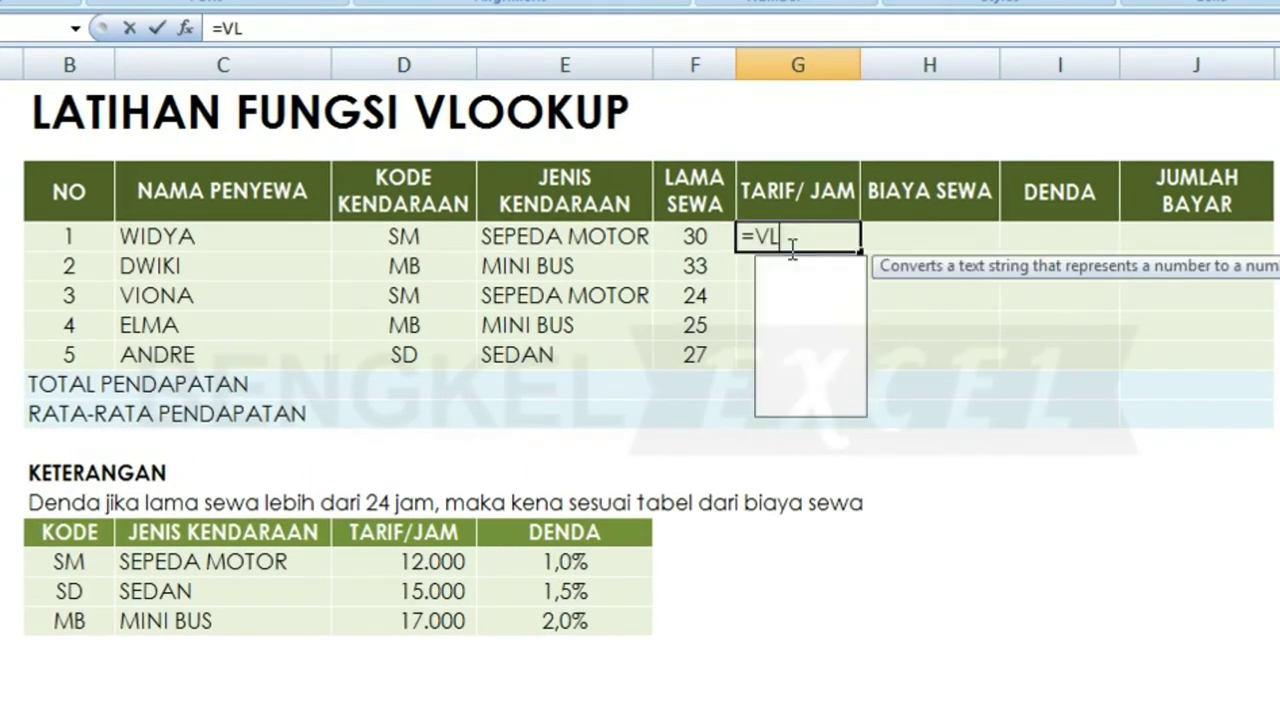
key("Tab")
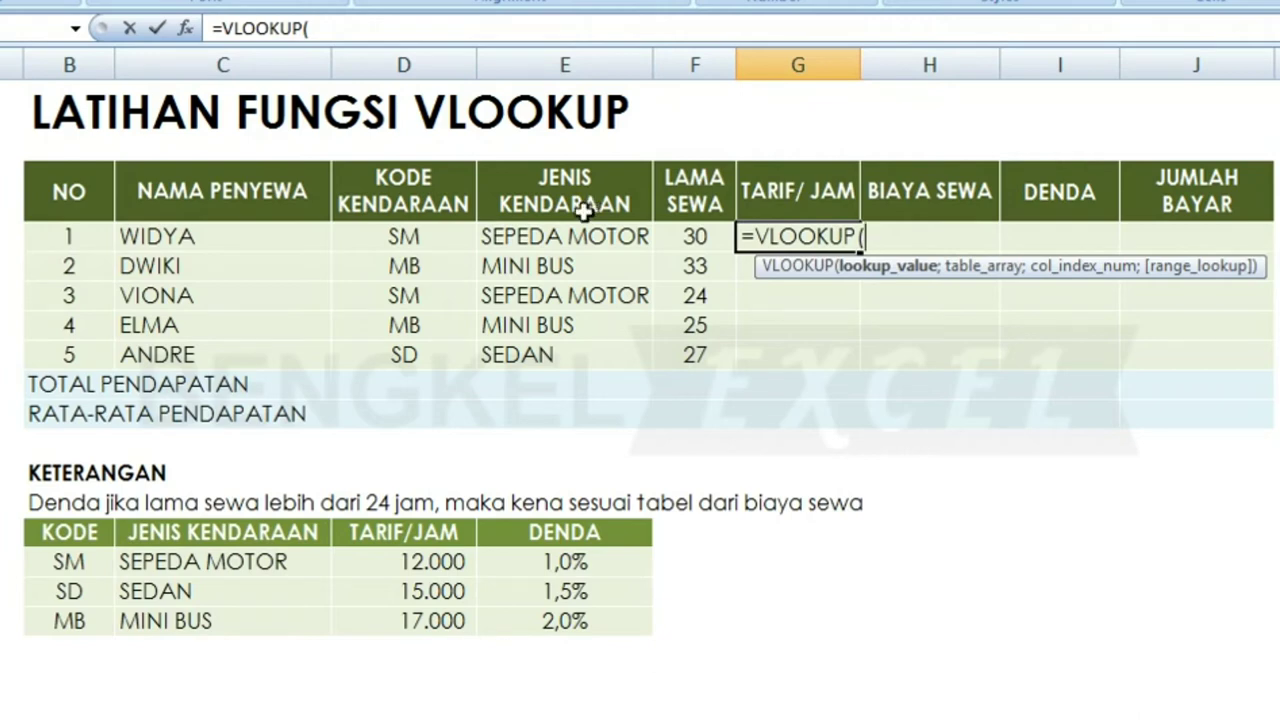
left_click(565, 234)
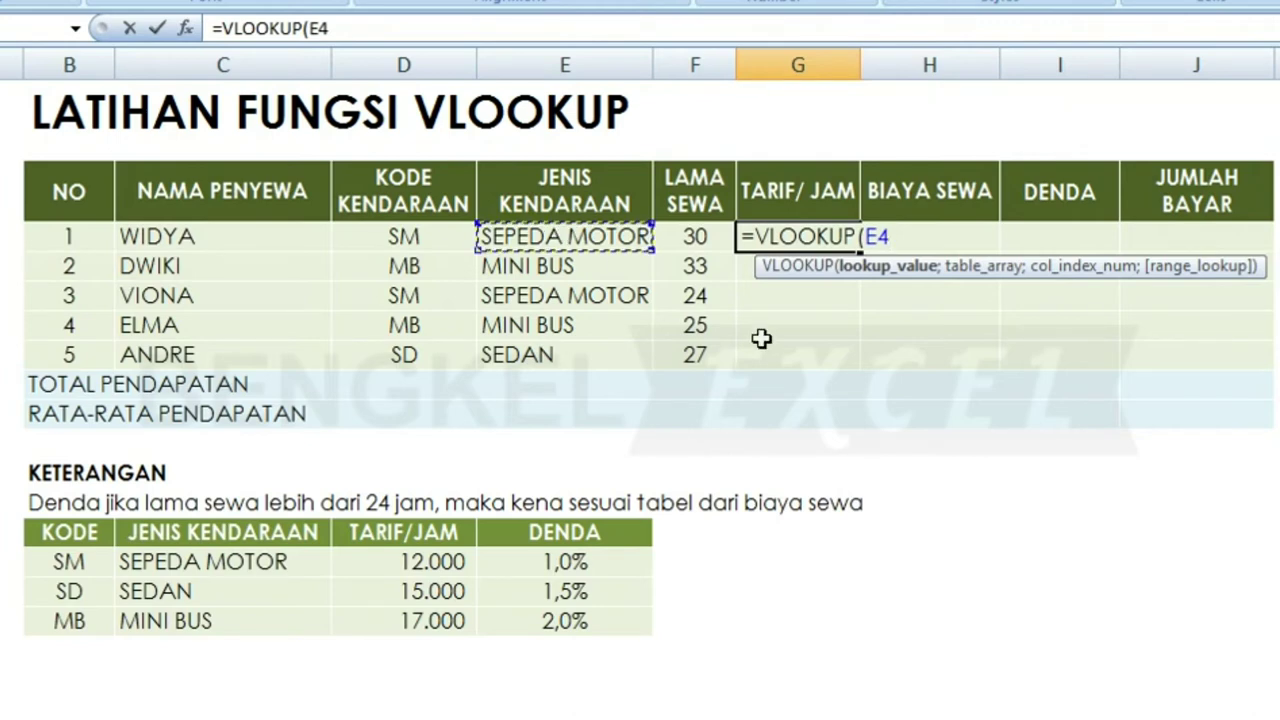
type(";")
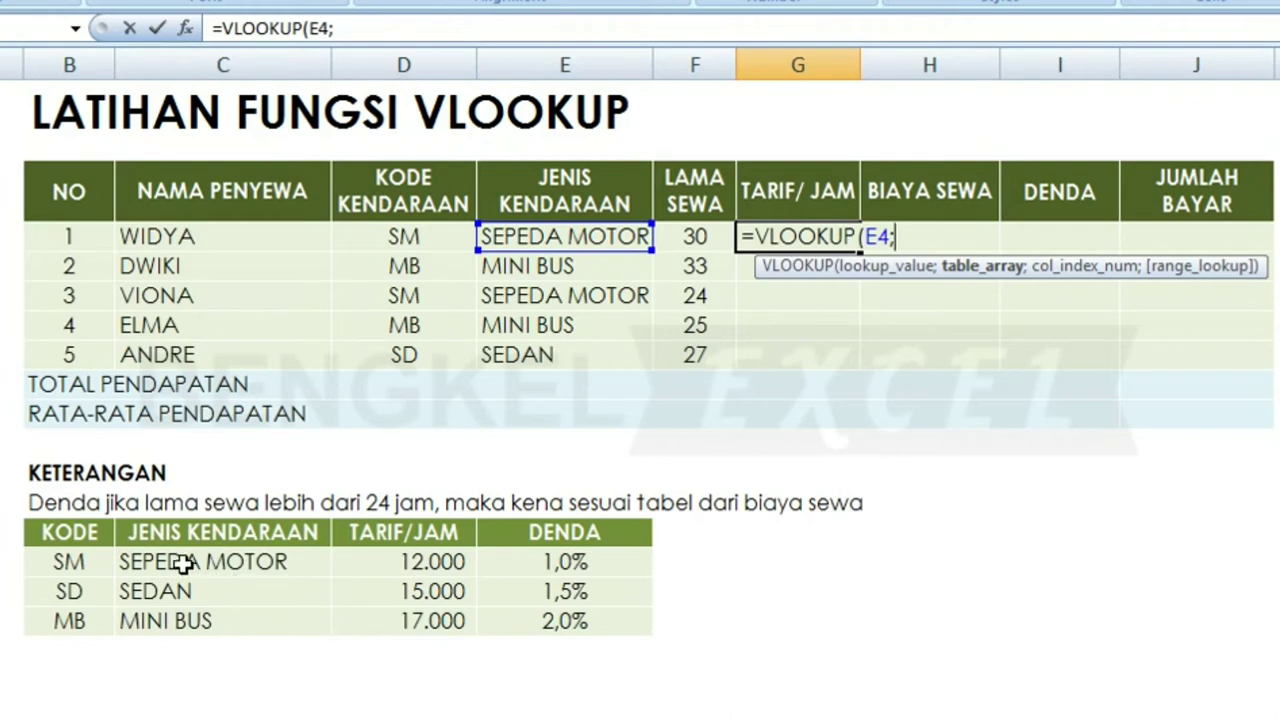
left_click_drag(183, 563, 552, 620)
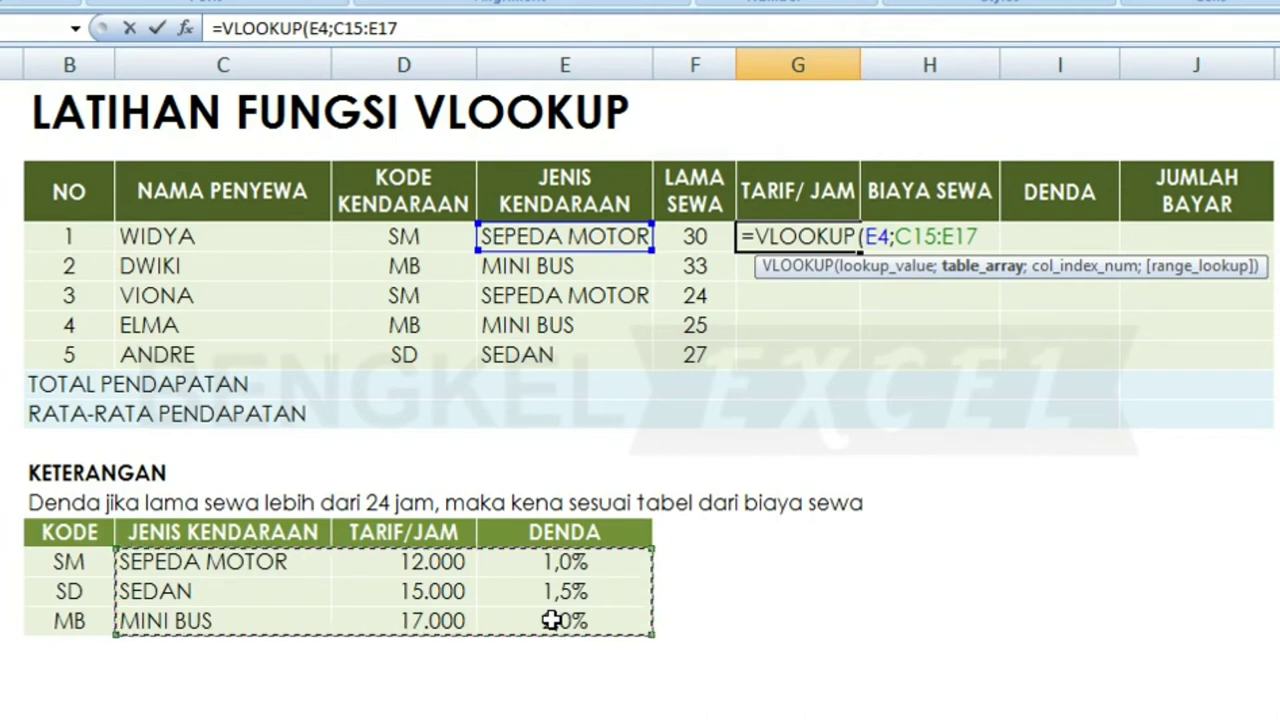
key("F4")
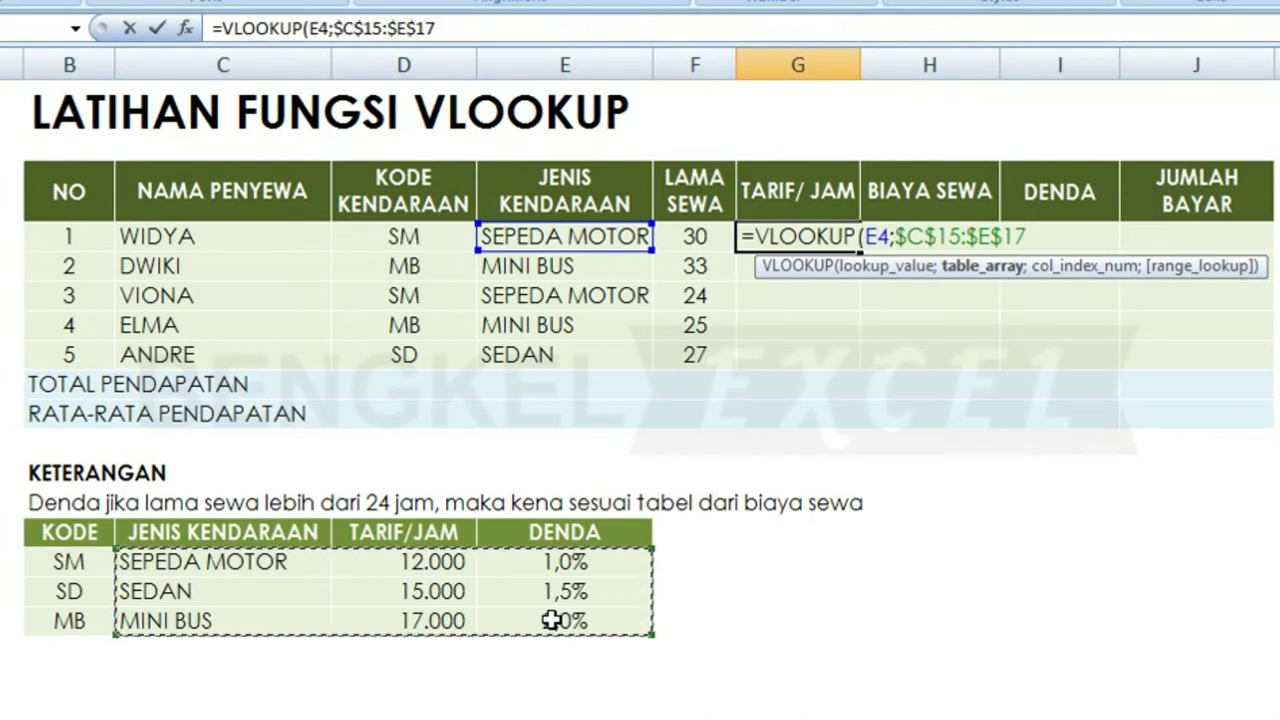
type(";")
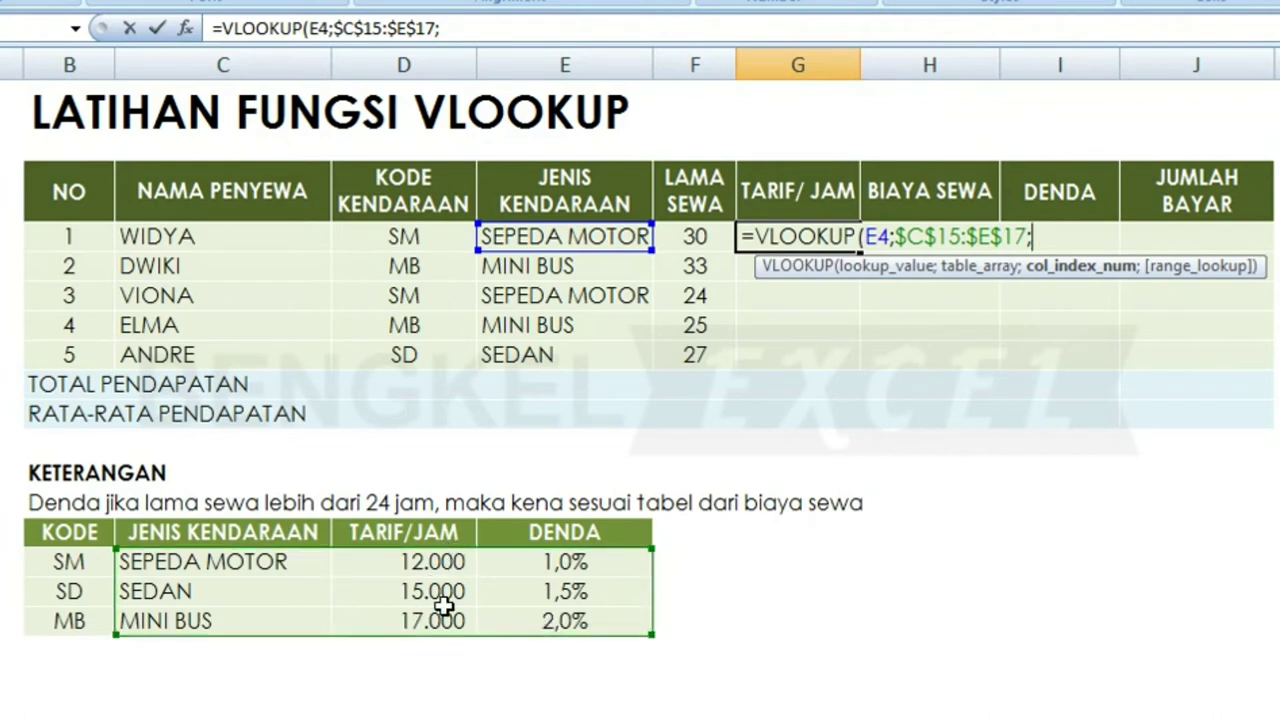
- Complete it with column 2 and FALSE, giving Rp 12.000 in G4
type("2")
type("222")
key("BackSpace")
key("BackSpace")
key("BackSpace")
key("BackSpace")
type("2;")
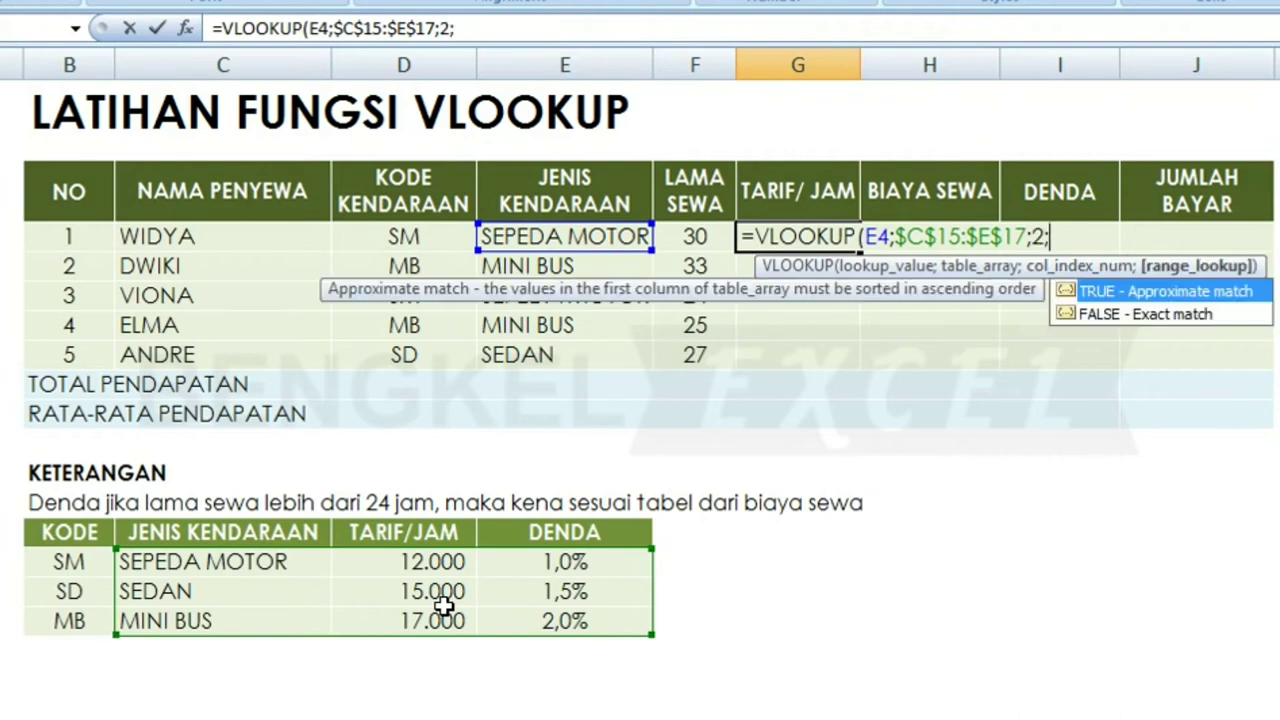
key("Down")
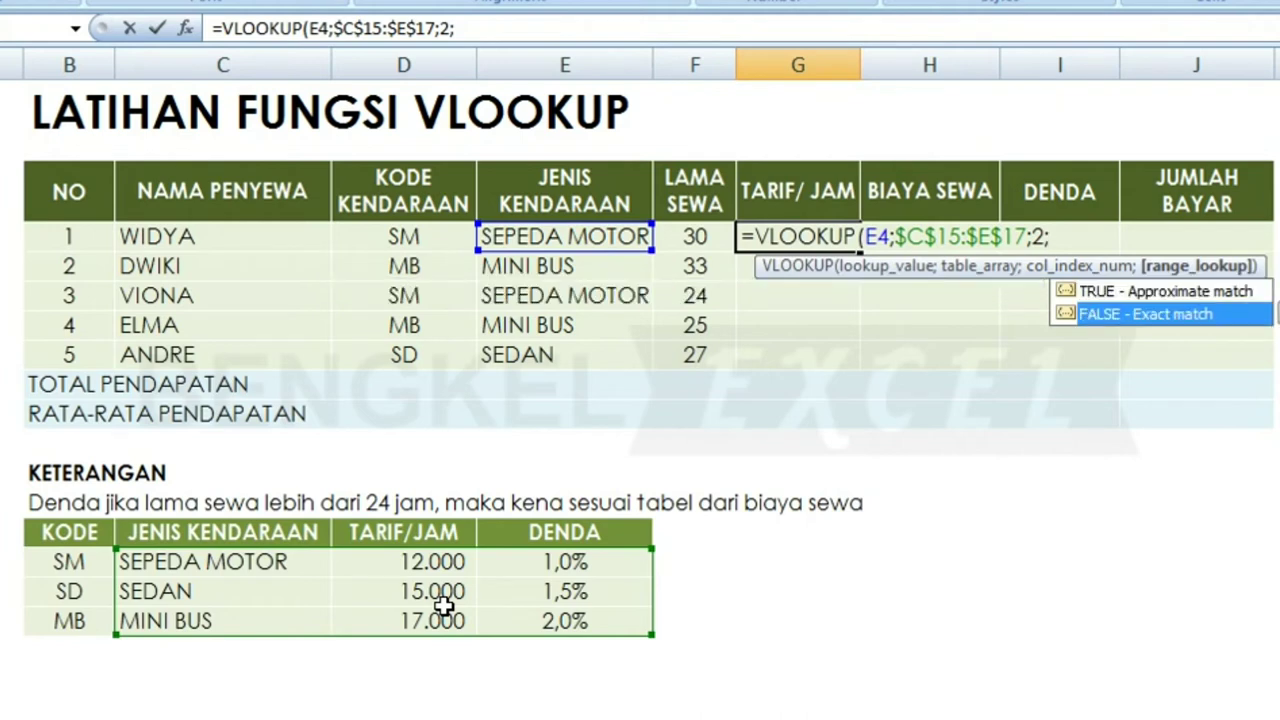
key("Tab")
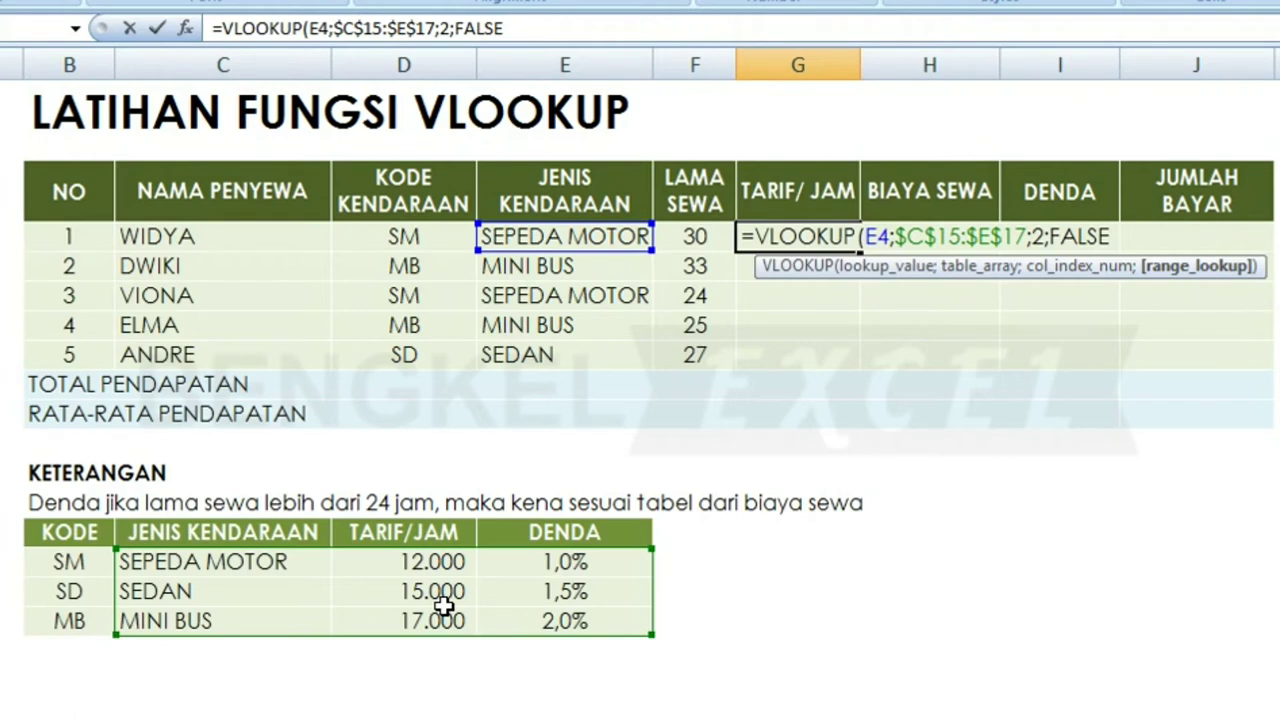
type(")")
key("Return")
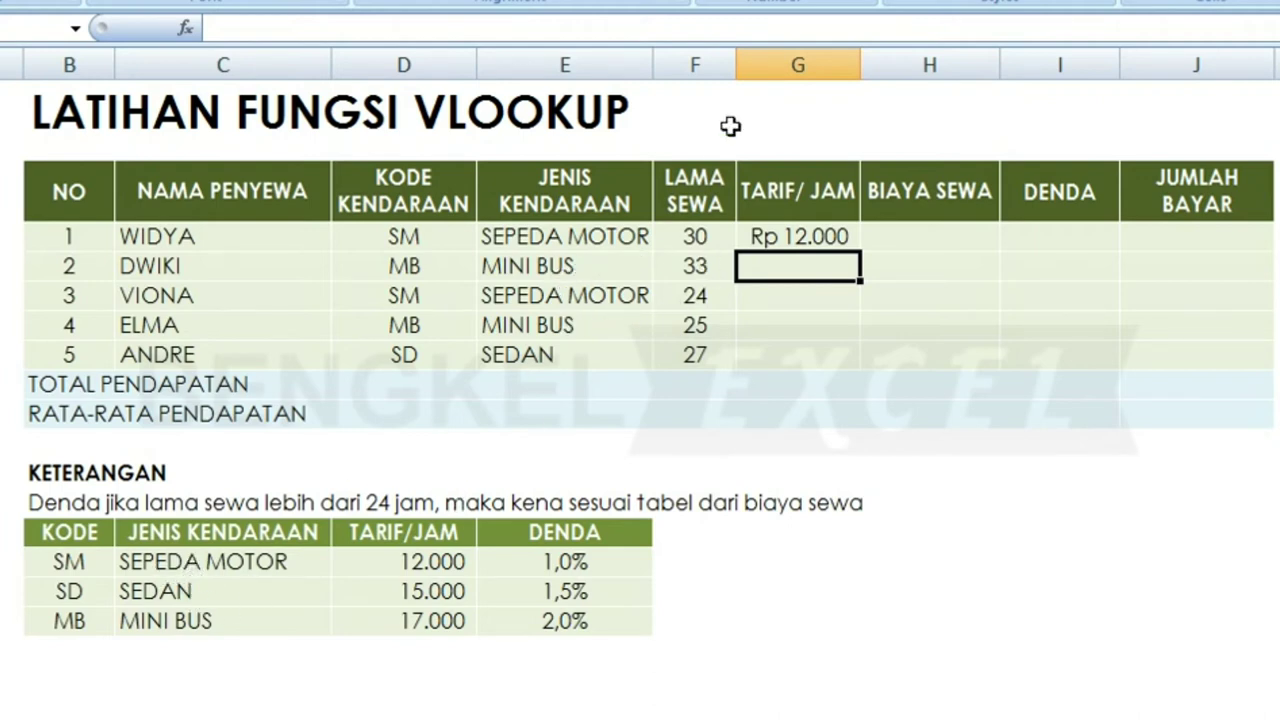
- Fill the G4 rate lookup down to G8: Rp 17.000, 12.000, 17.000 and 15.000
left_click(826, 240)
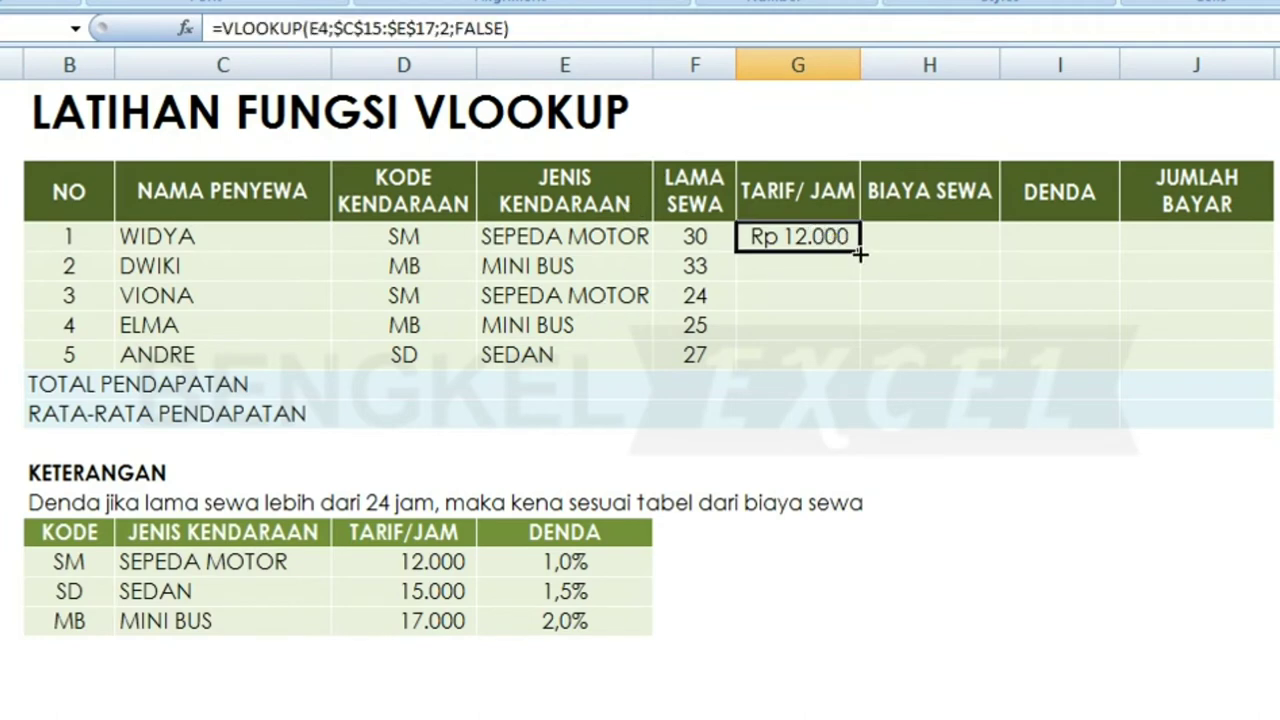
left_click_drag(858, 251, 848, 360)
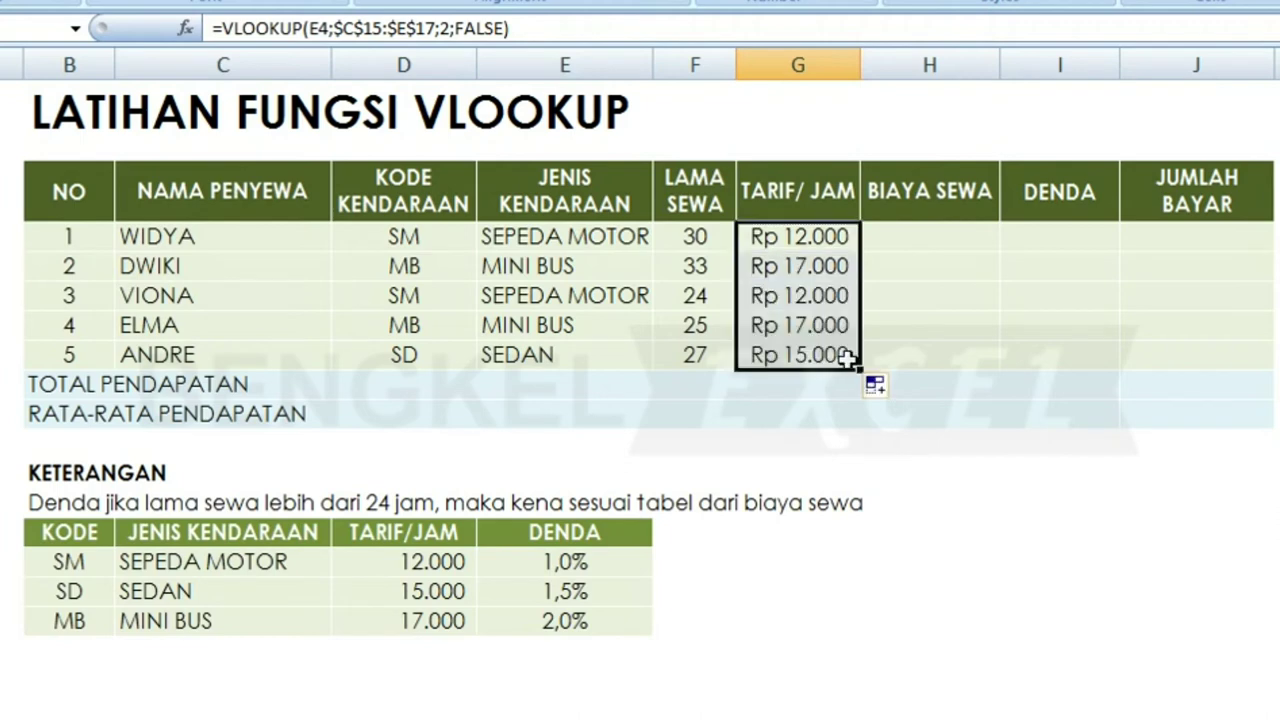
- Enter =F4*G4 in H4 and fill it to H8, Rp 360.000 through Rp 405.000
left_click(948, 253)
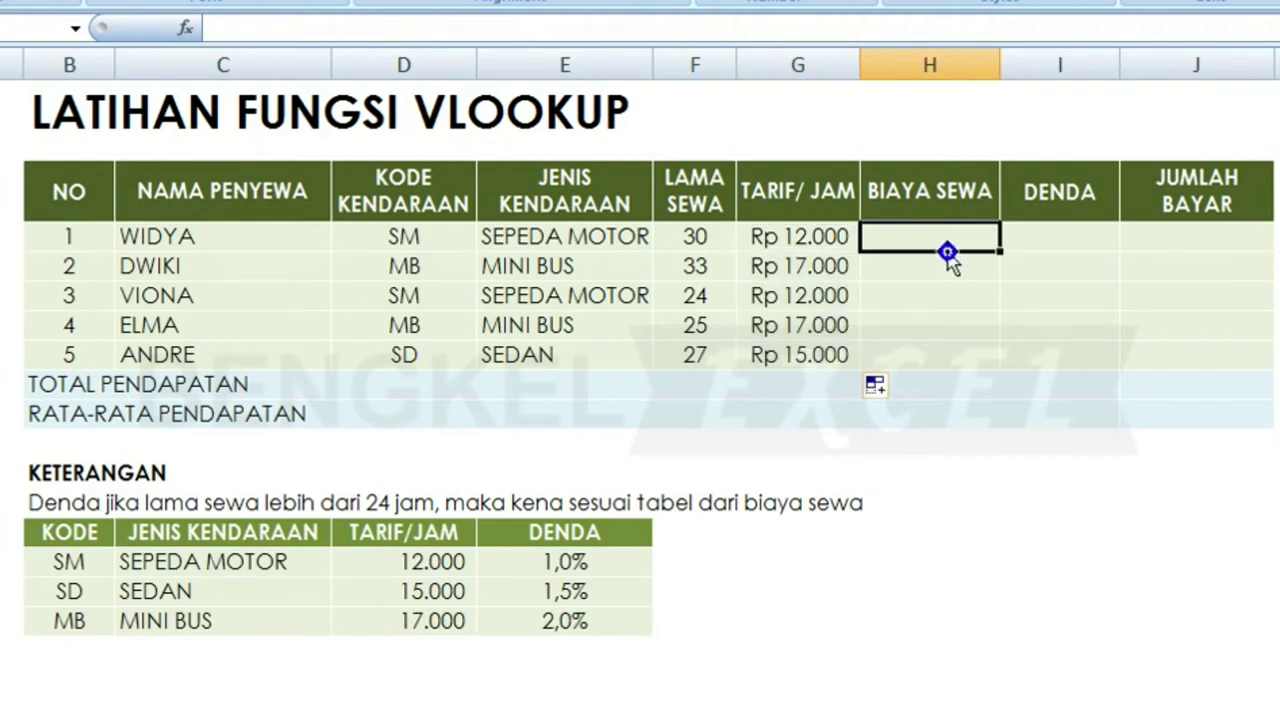
type("=")
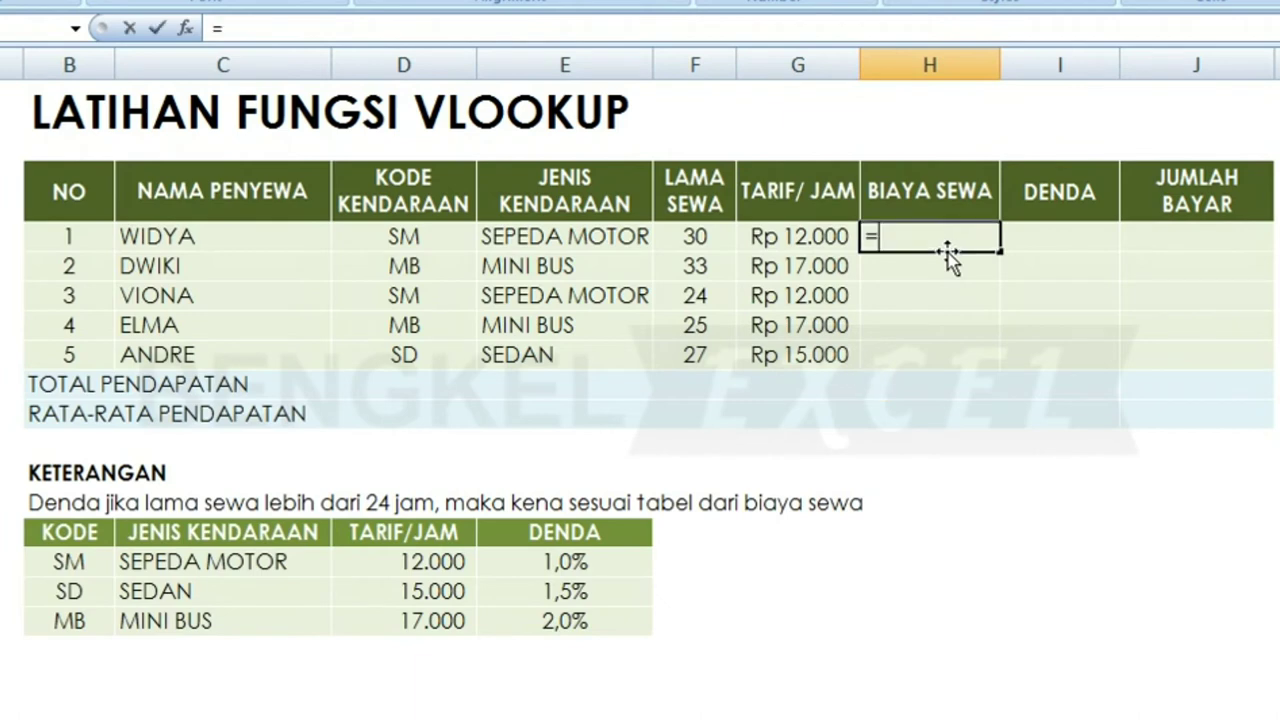
left_click(683, 235)
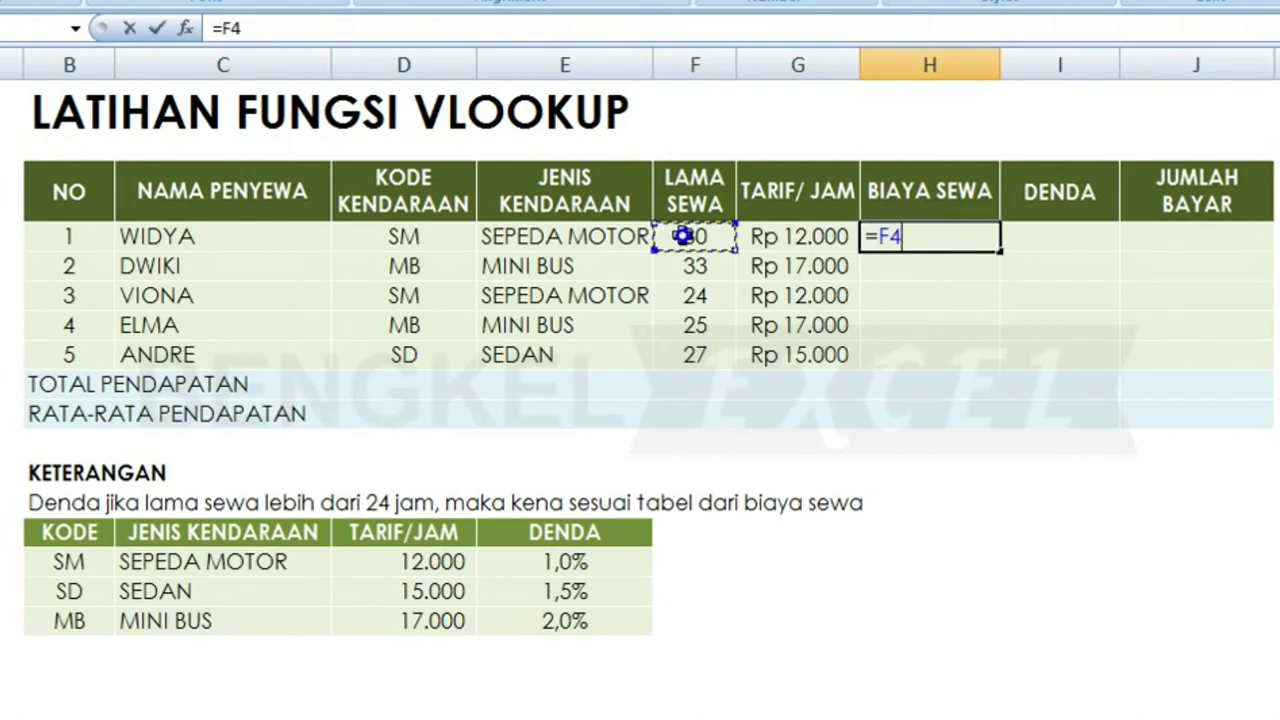
type("*")
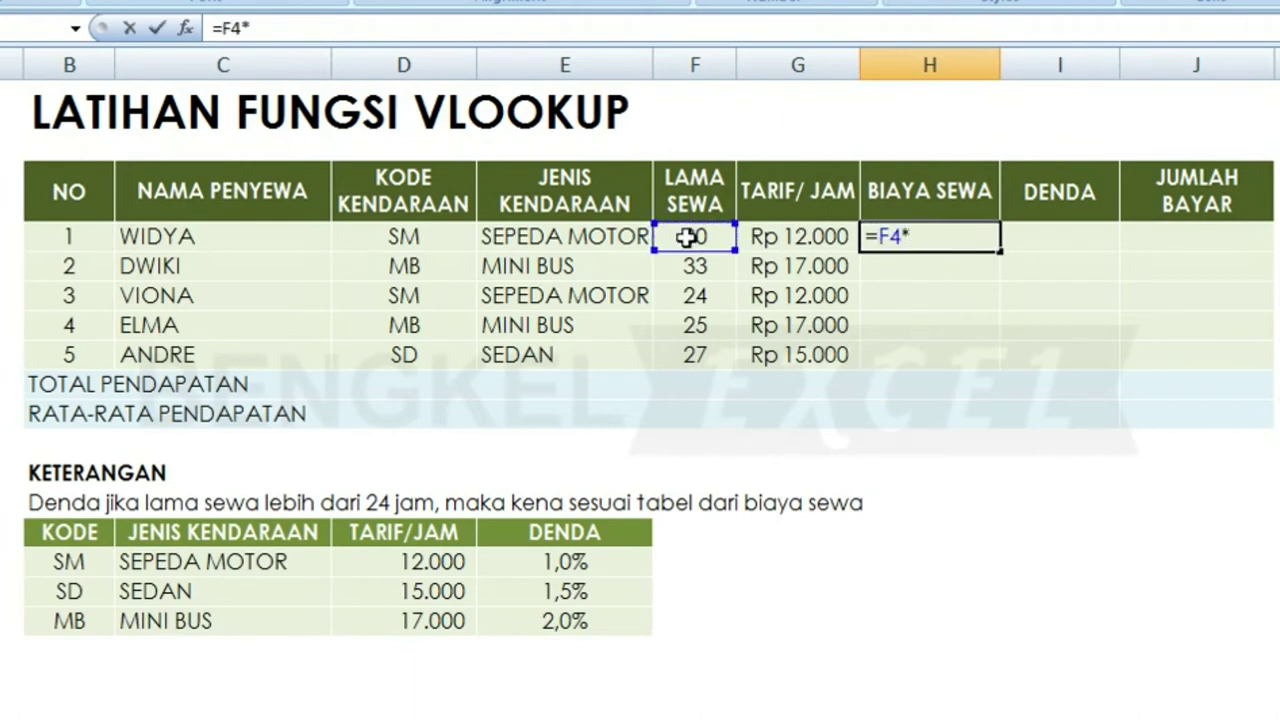
left_click(768, 238)
key("Return")
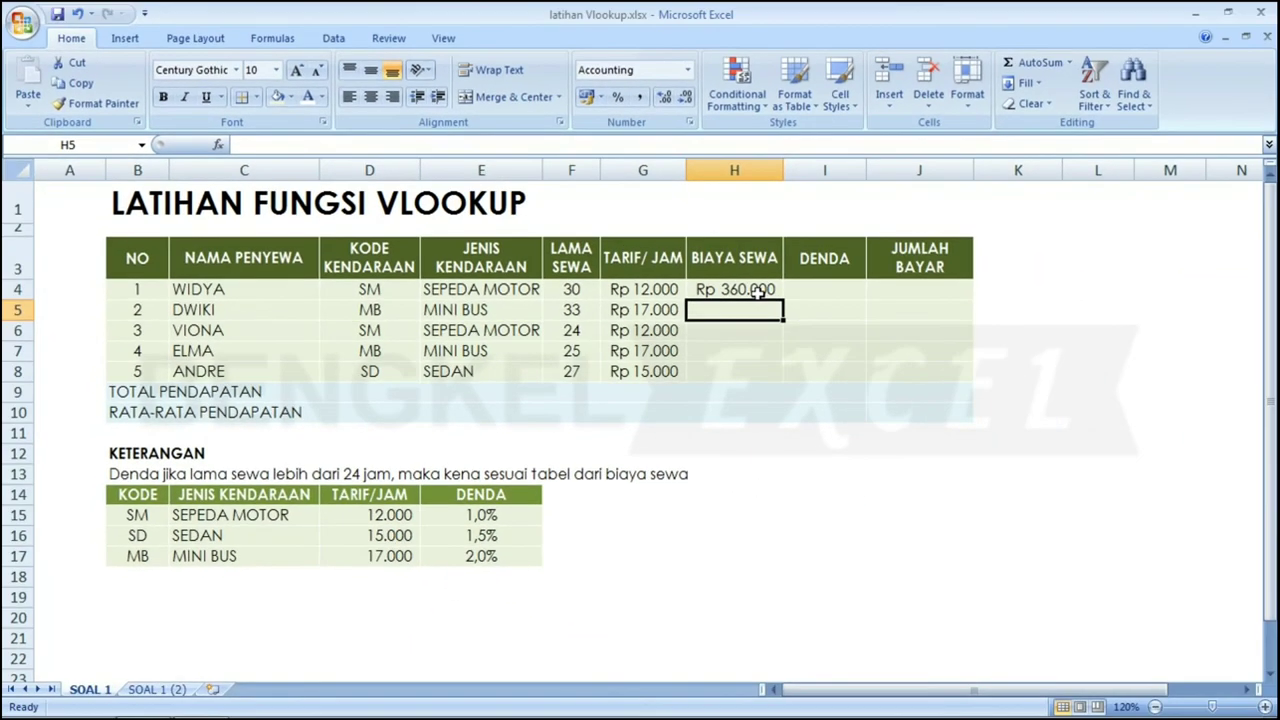
left_click(766, 290)
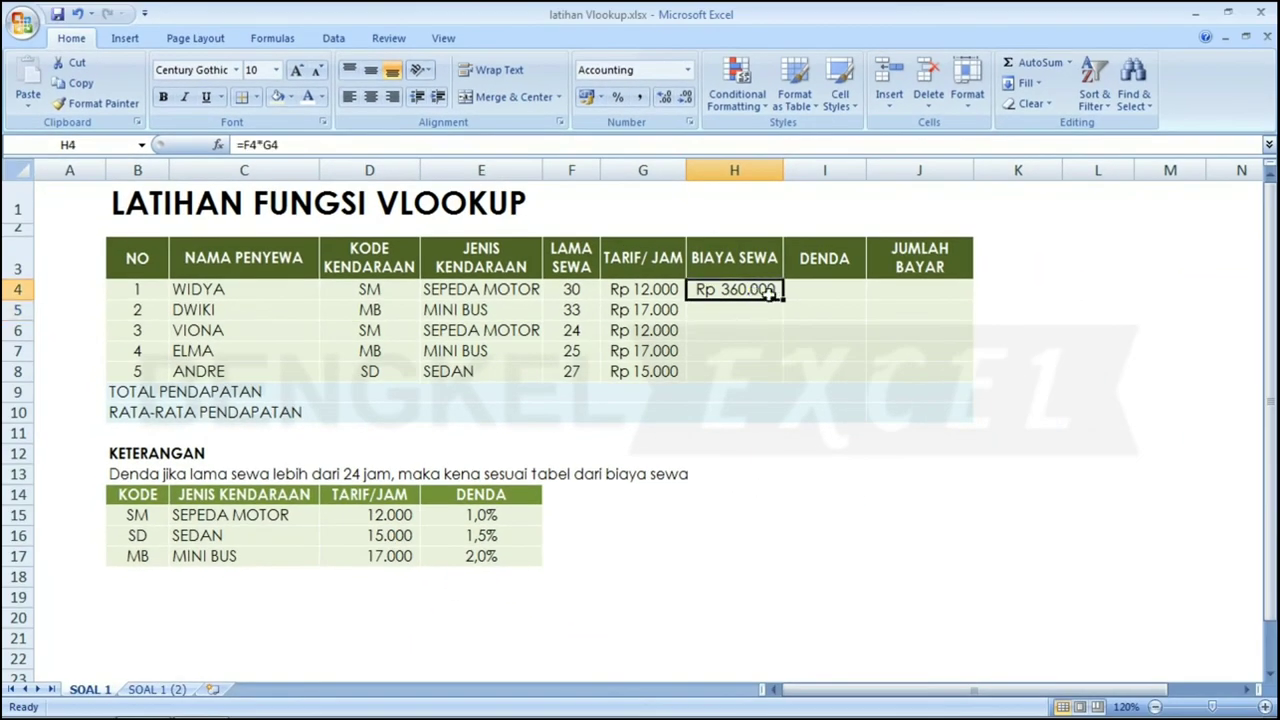
left_click_drag(783, 298, 777, 386)
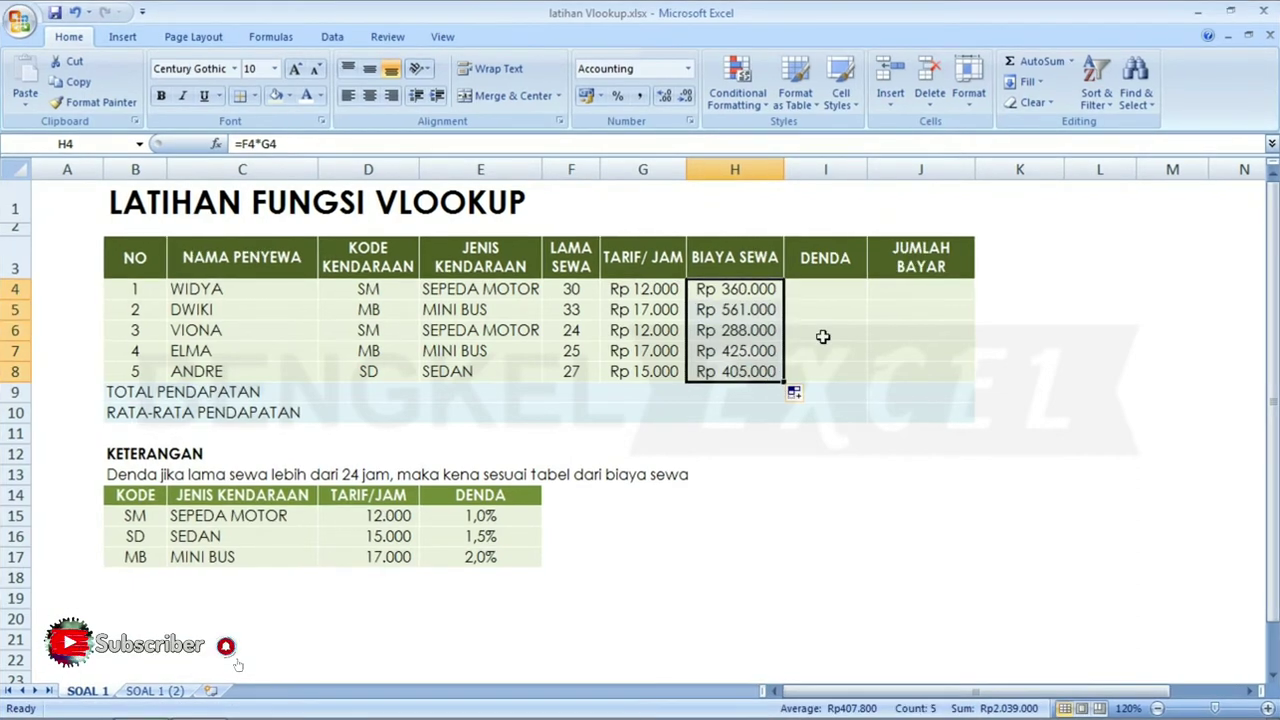
key("Right")
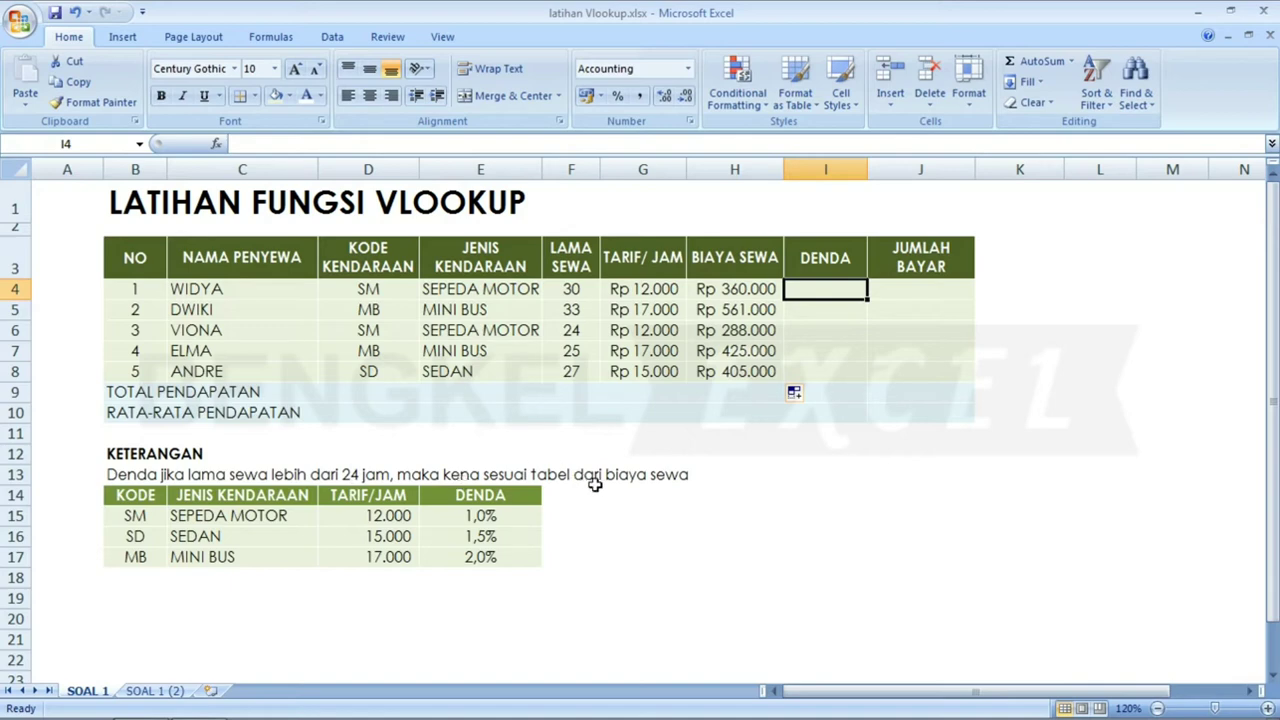
- Type =IF(F4>24; in I4 and insert the VLOOKUP function
key("Down")
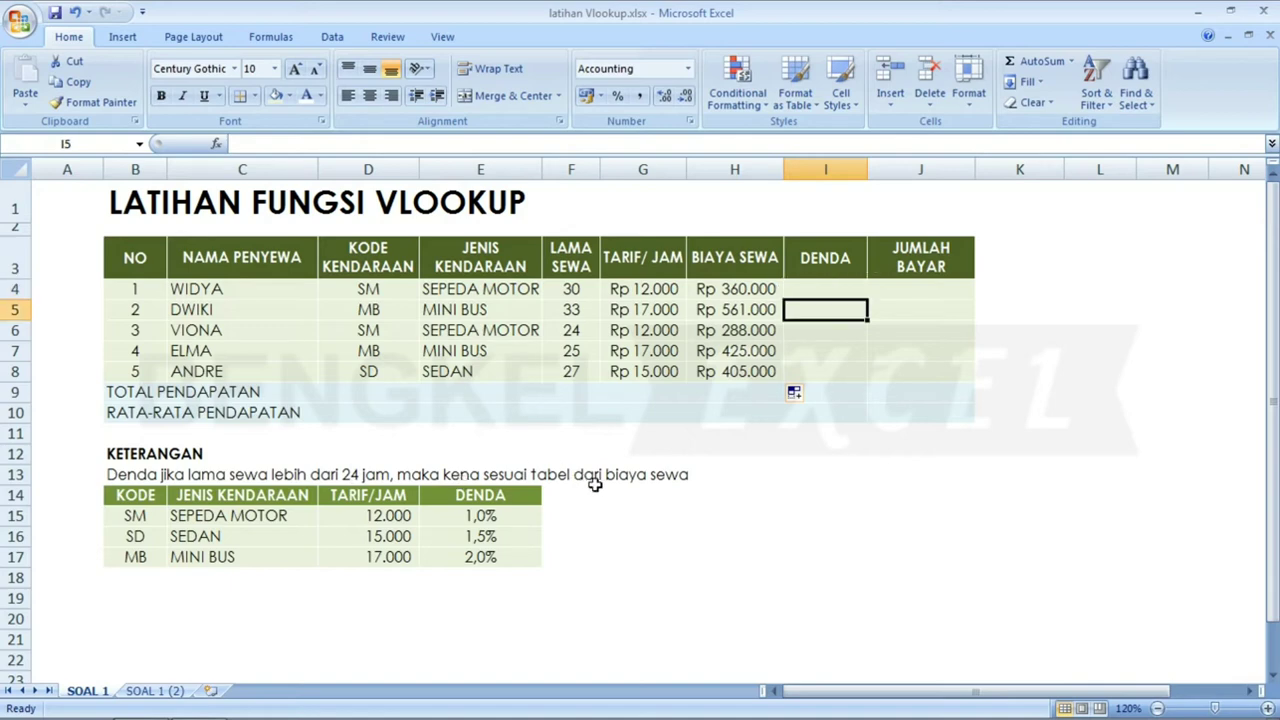
key("Up")
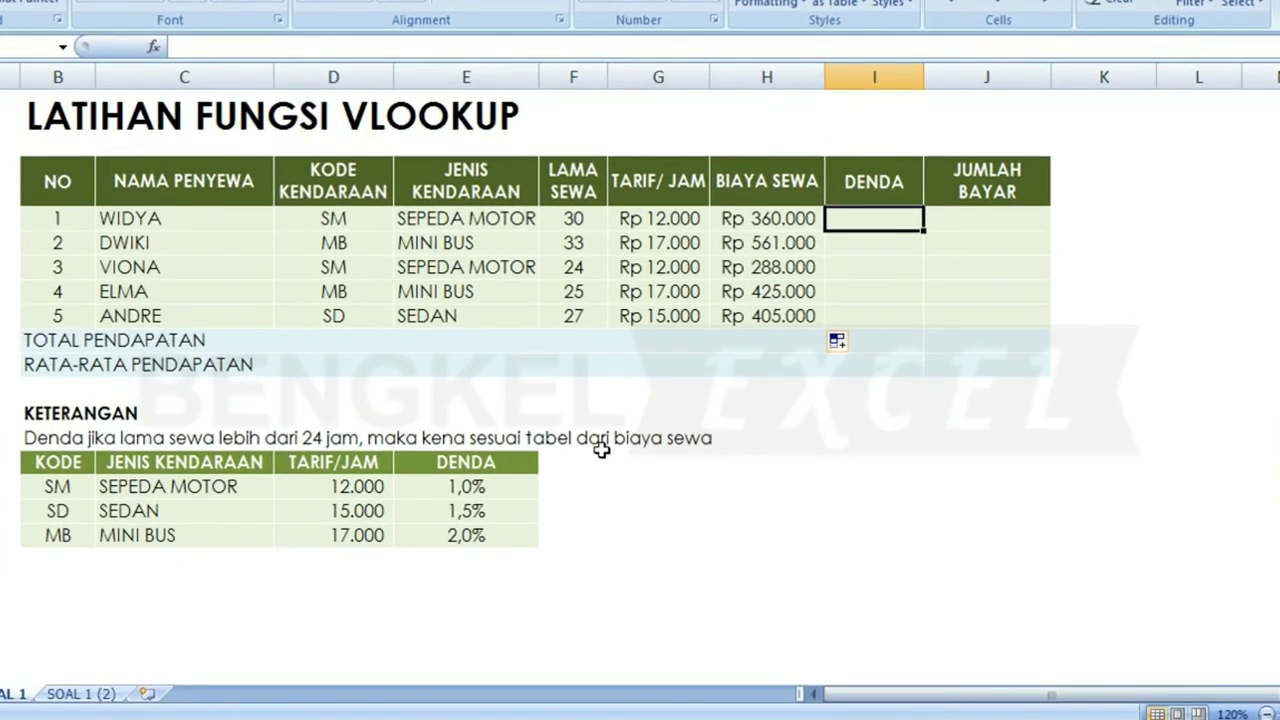
key("Down")
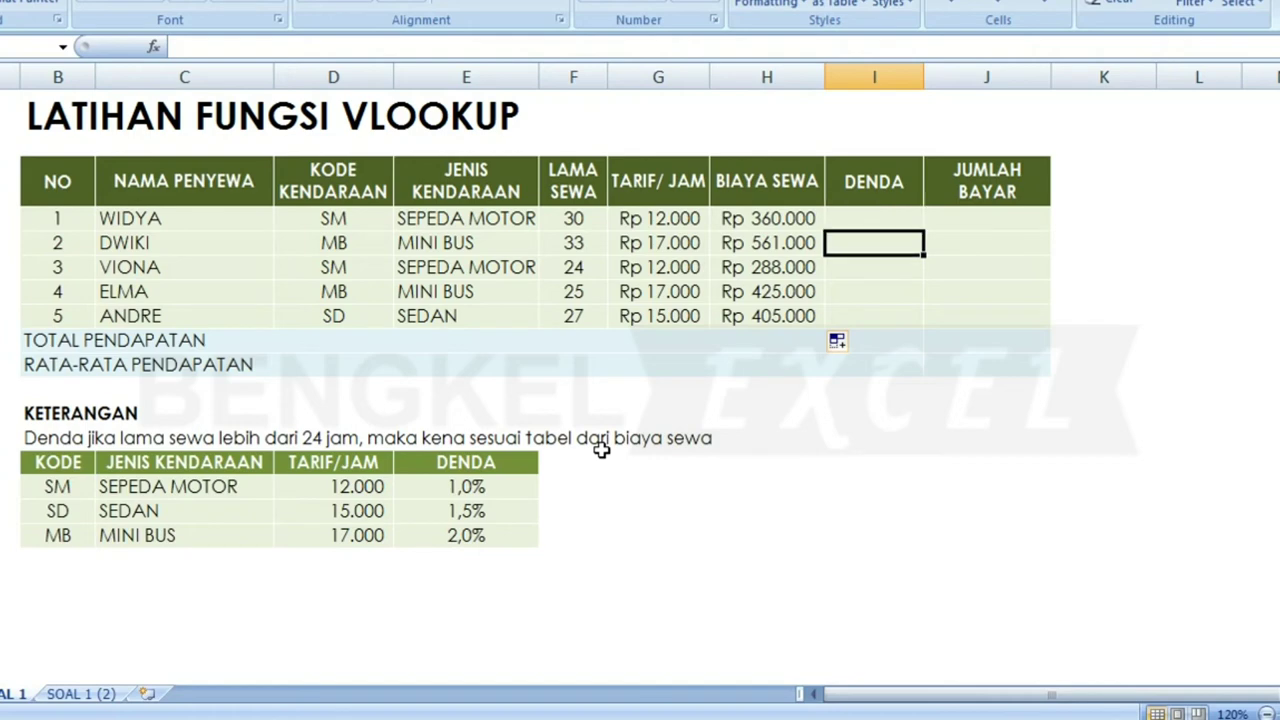
key("Up")
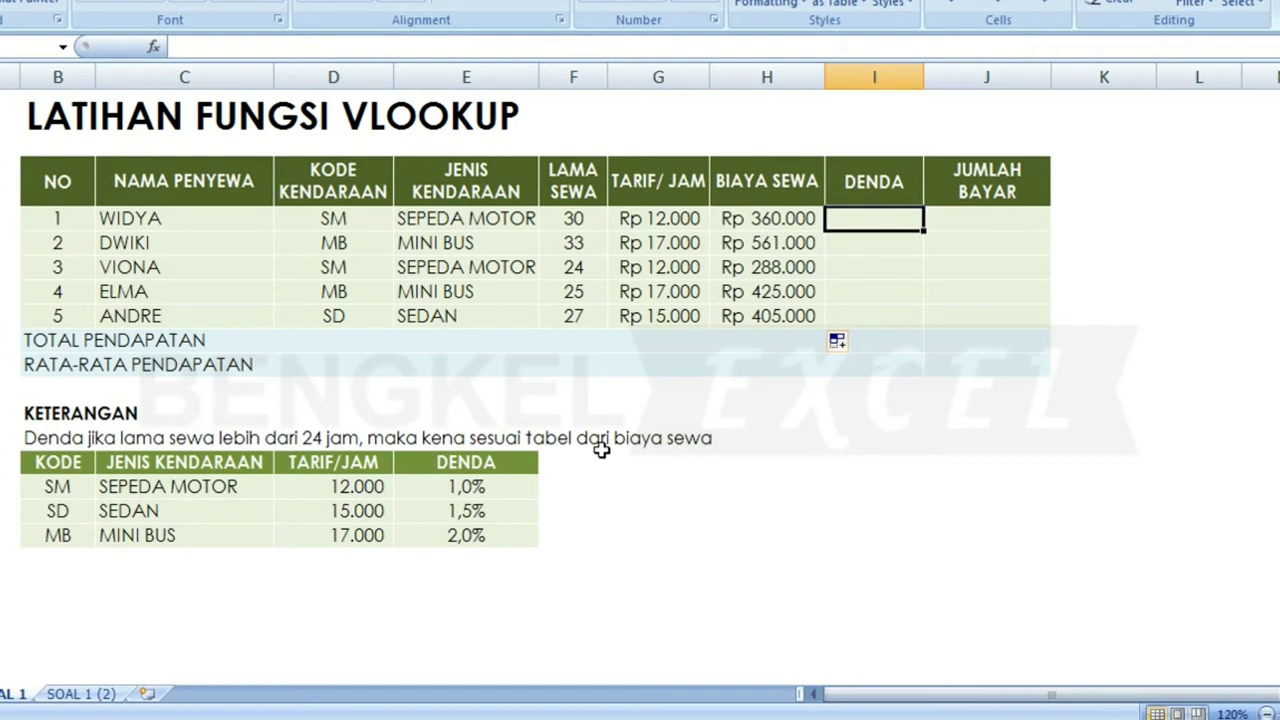
type("=")
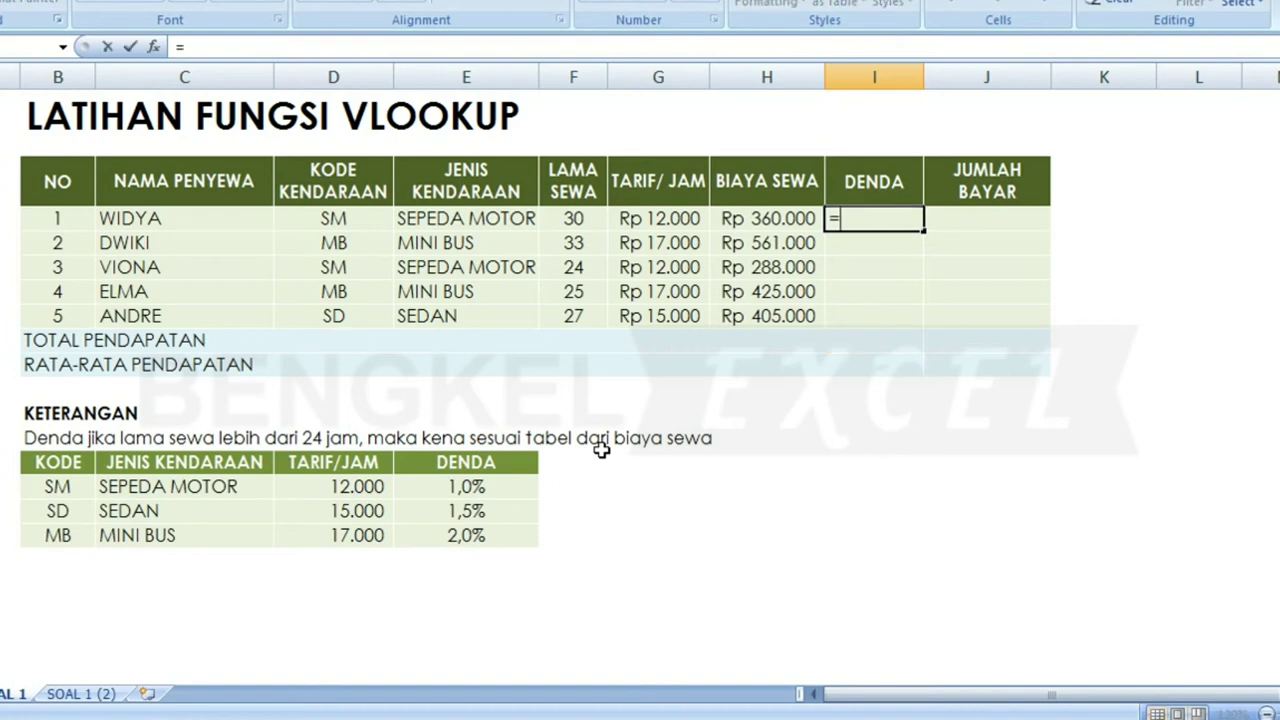
type("IF(")
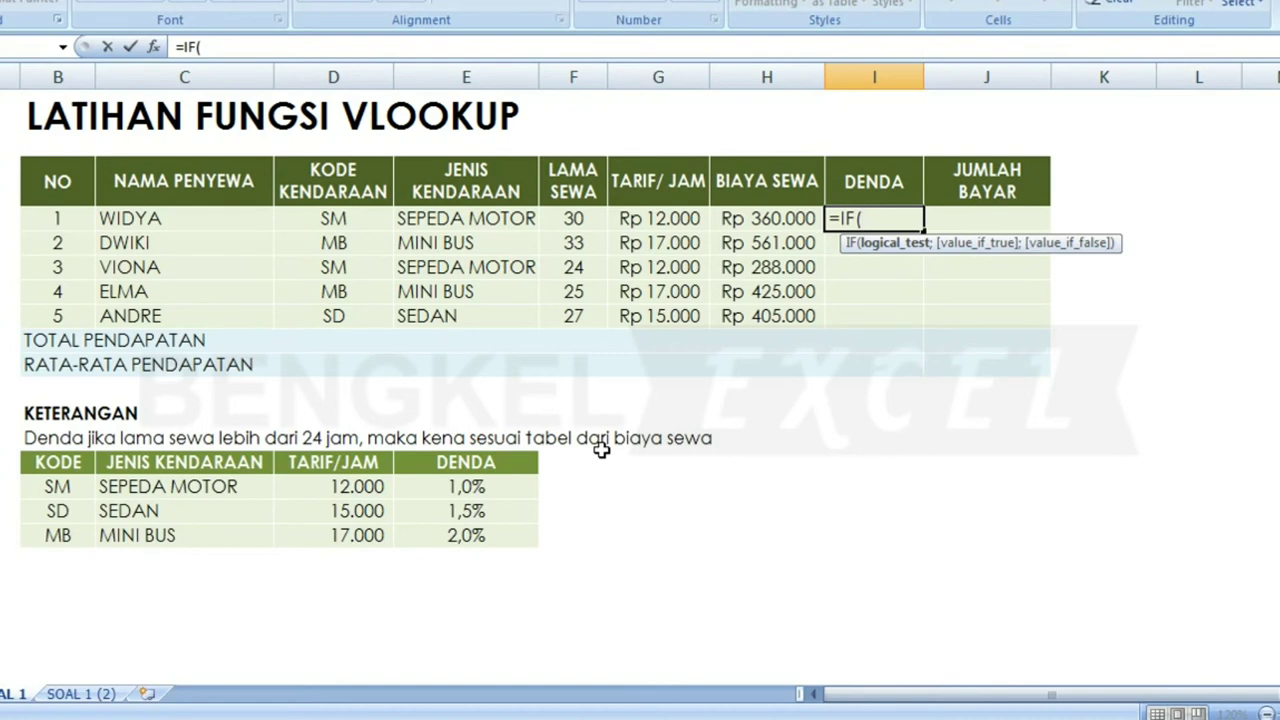
left_click(572, 222)
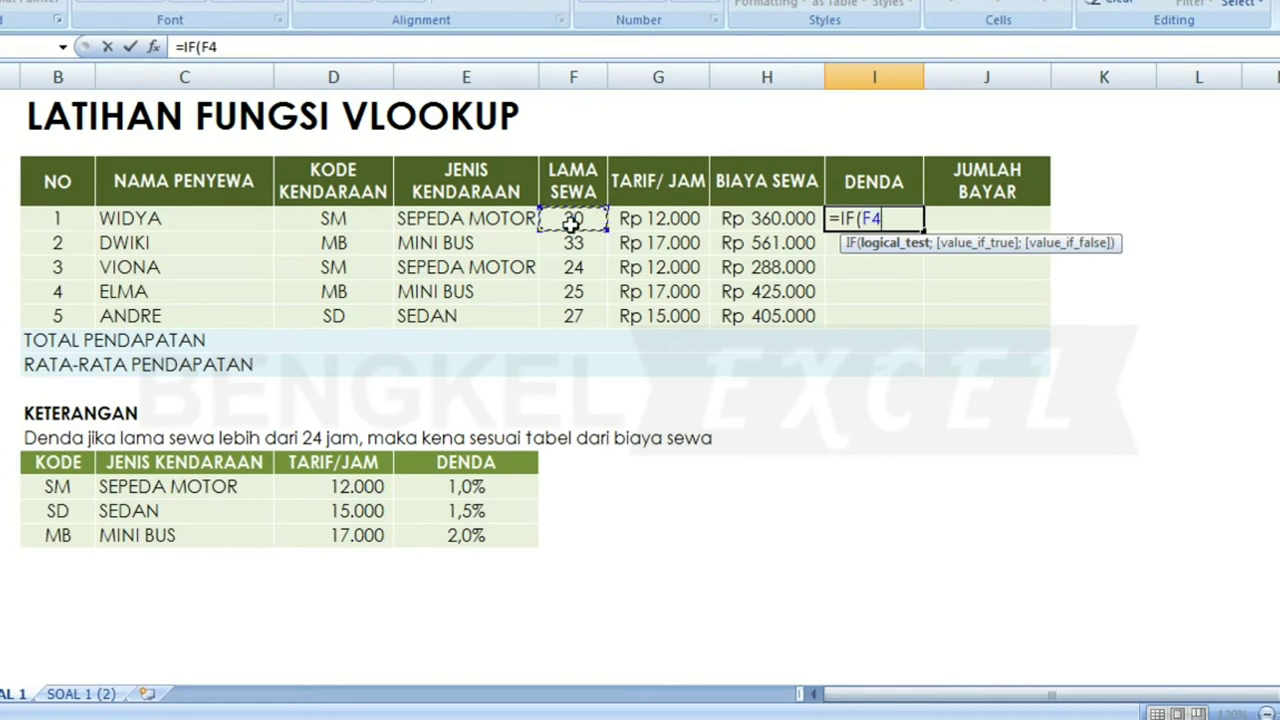
type(">")
type("24")
type(";")
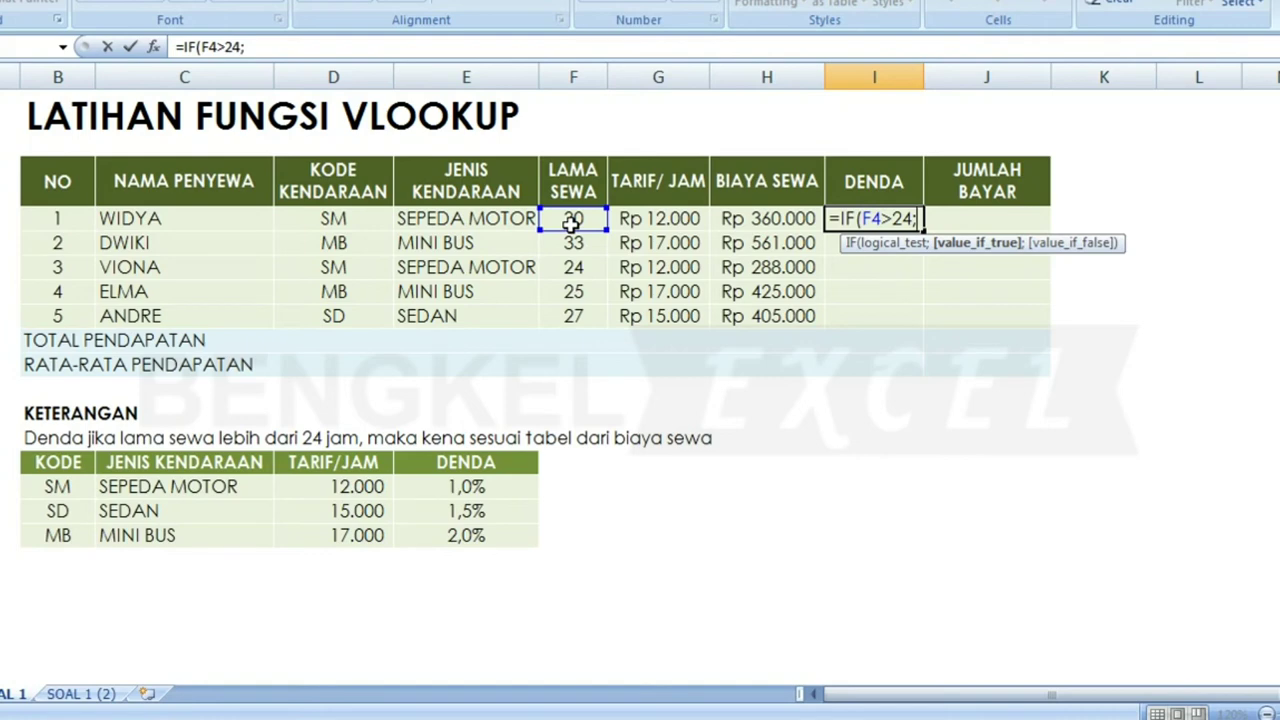
type("VL")
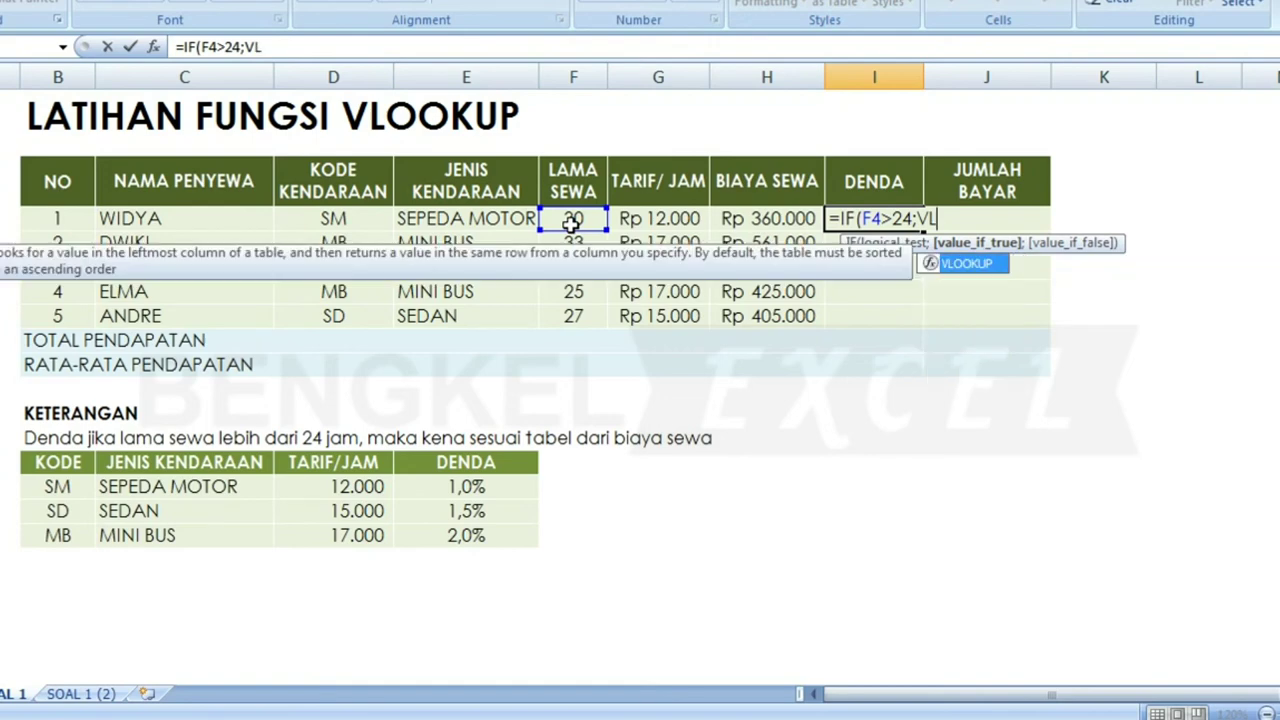
key("Tab")
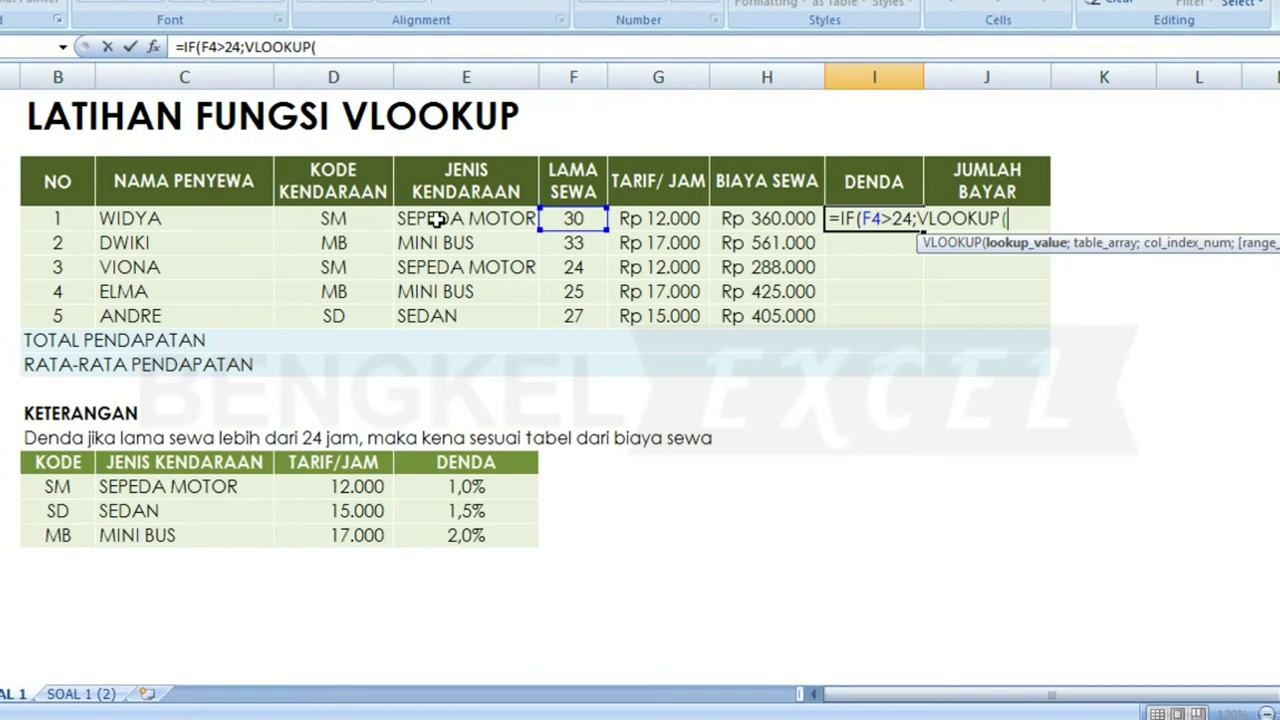
- Give the fine lookup E4, absolute range $C$15:$E$17, column 3 and FALSE
left_click(437, 220)
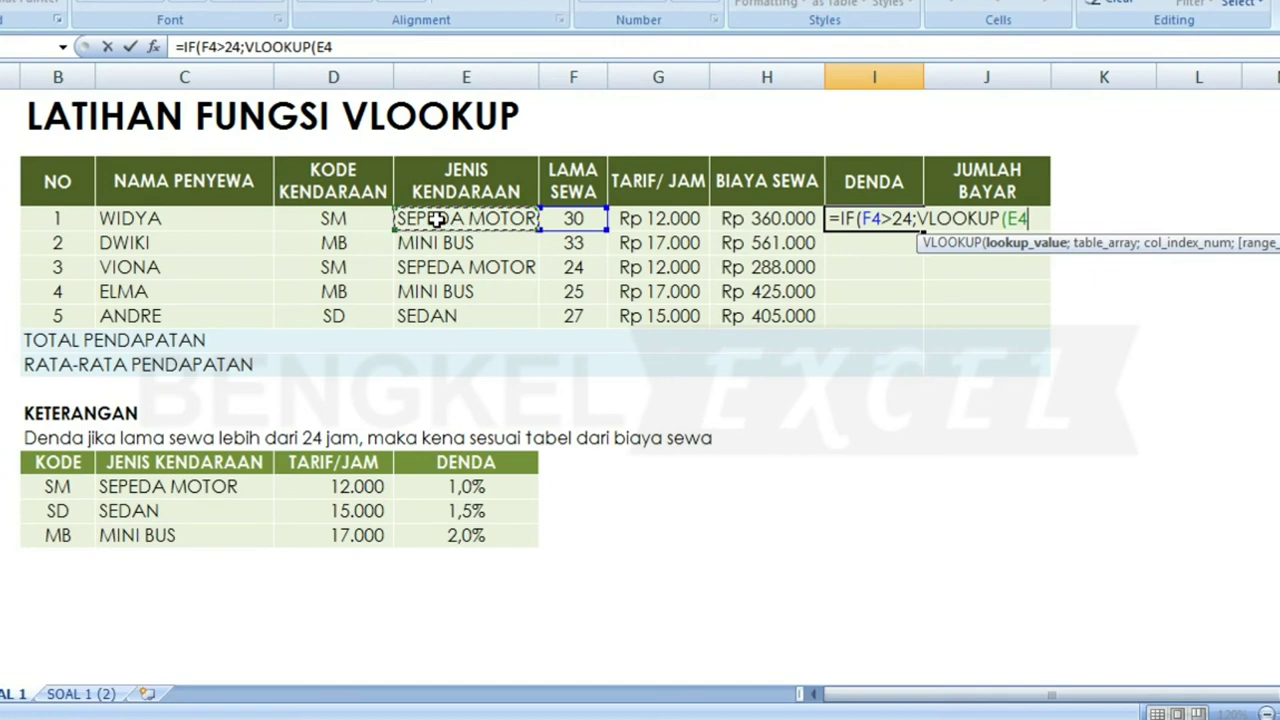
type(";")
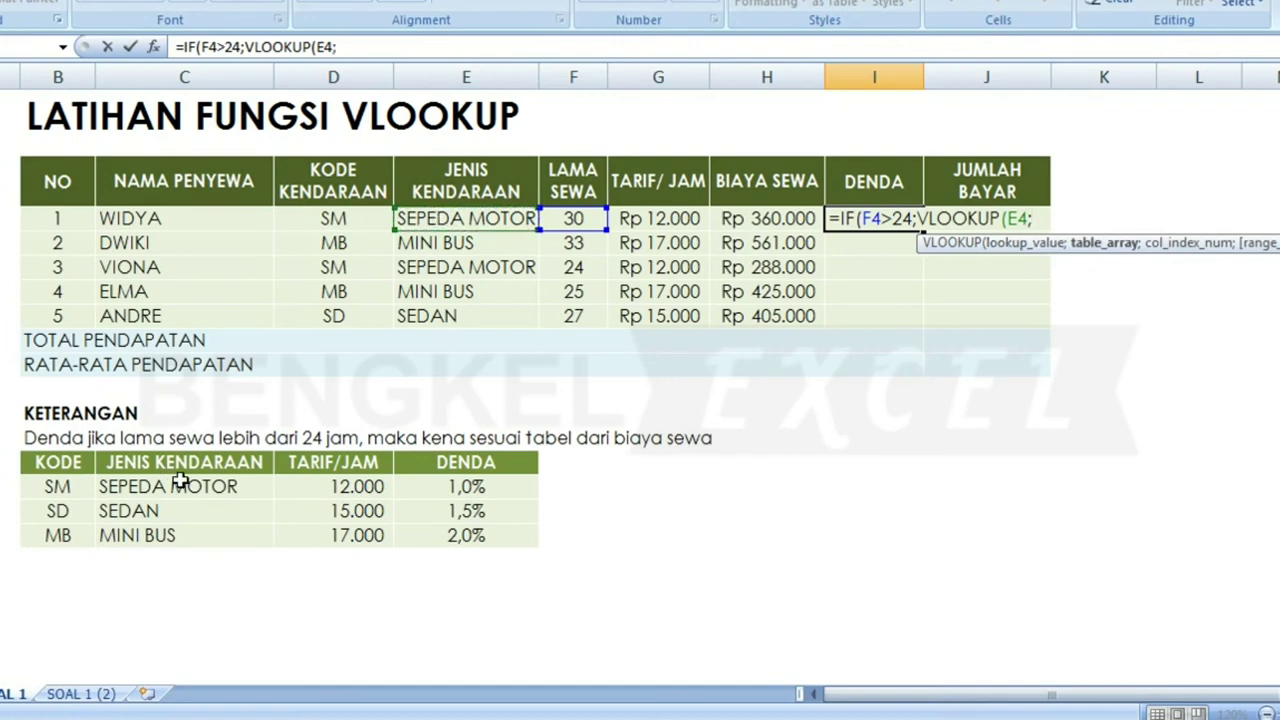
mouse_move(137, 490)
left_mouse_down()
mouse_move(405, 540)
mouse_move(470, 532)
left_mouse_up()
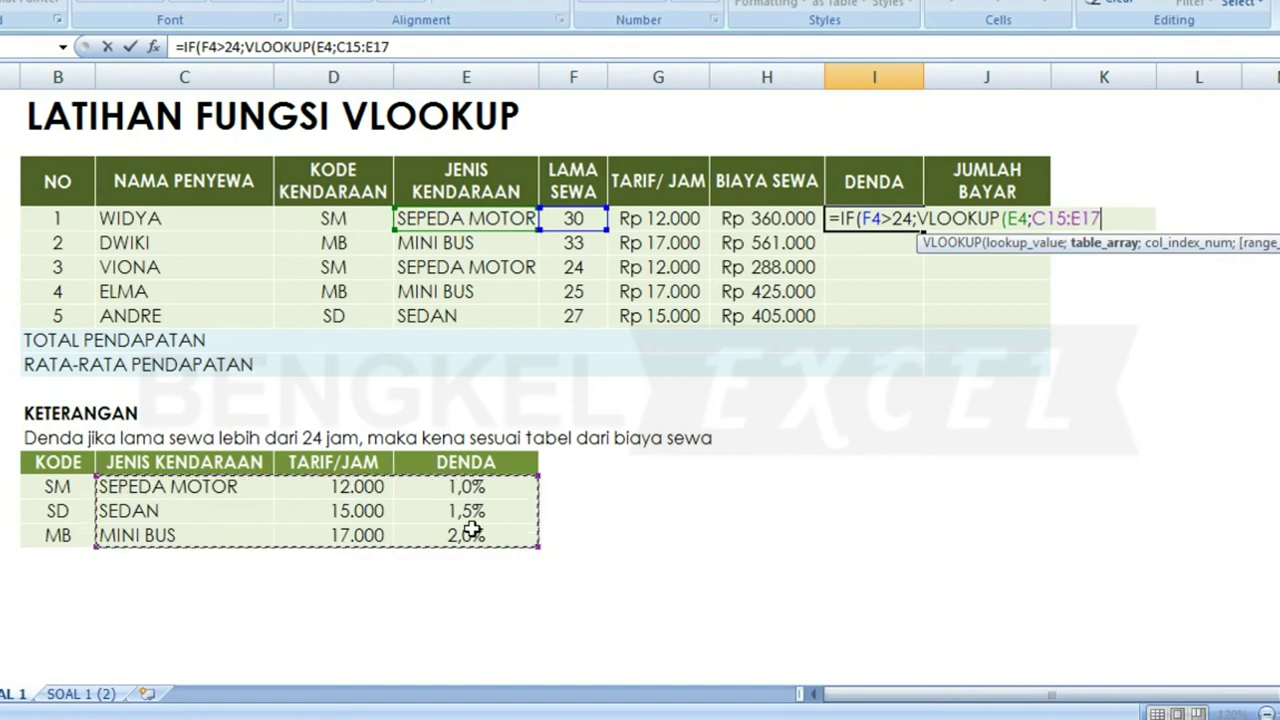
key("F4")
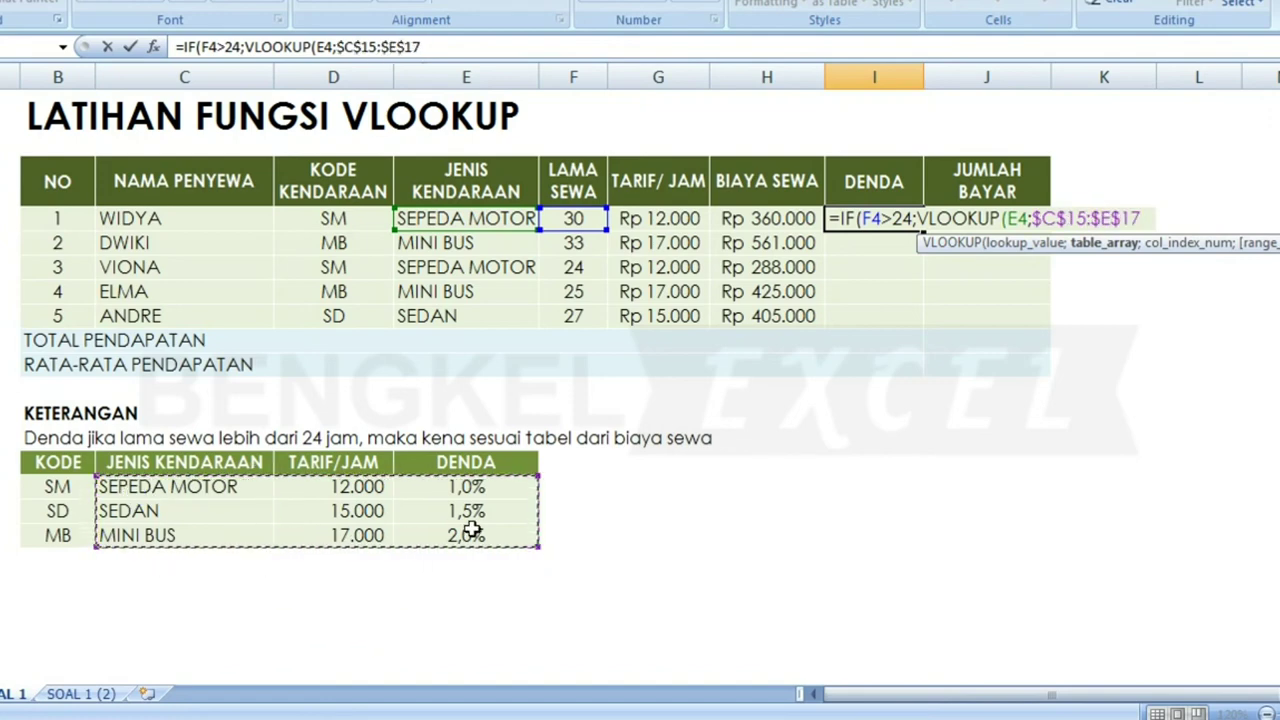
type(";")
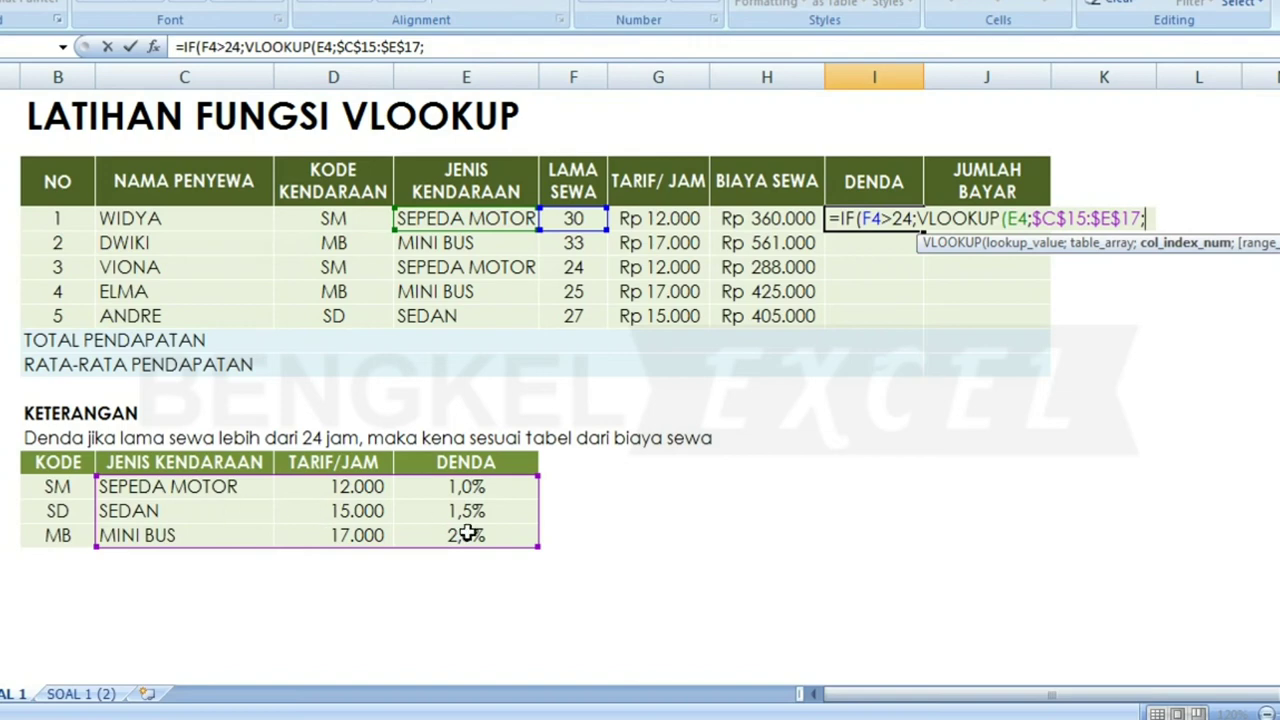
type("3")
type(";F")
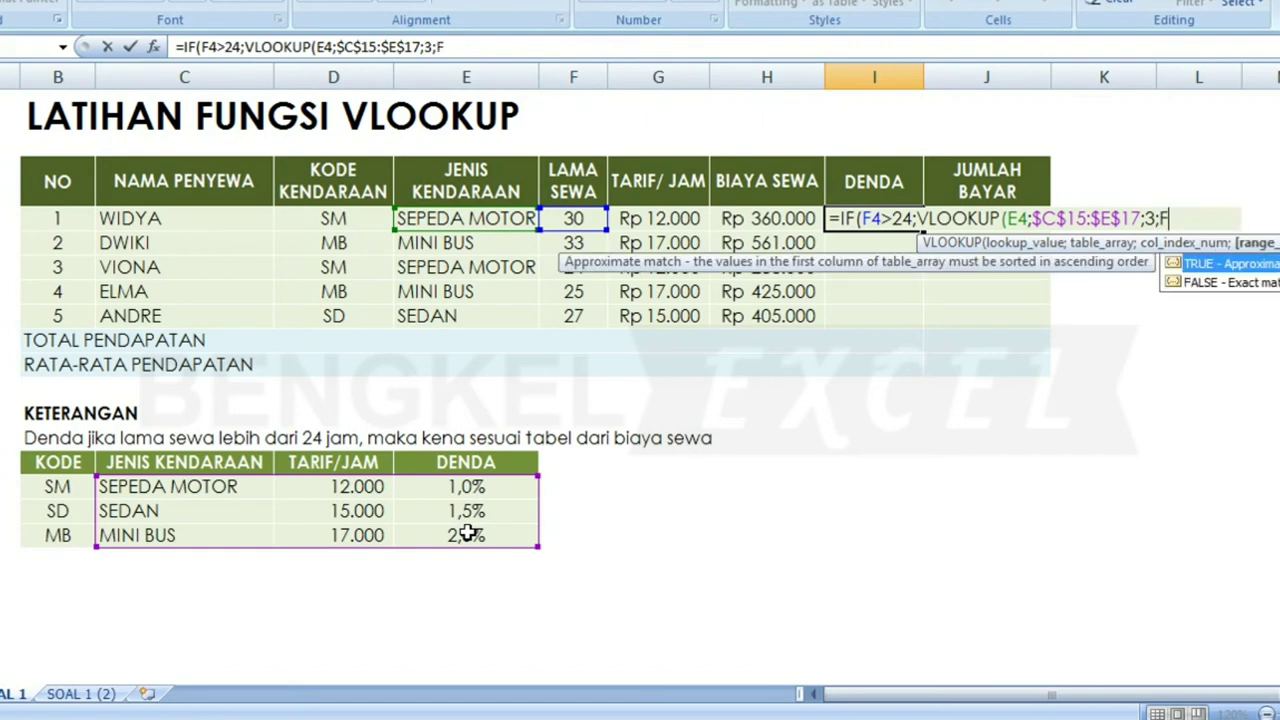
key("Down")
key("Tab")
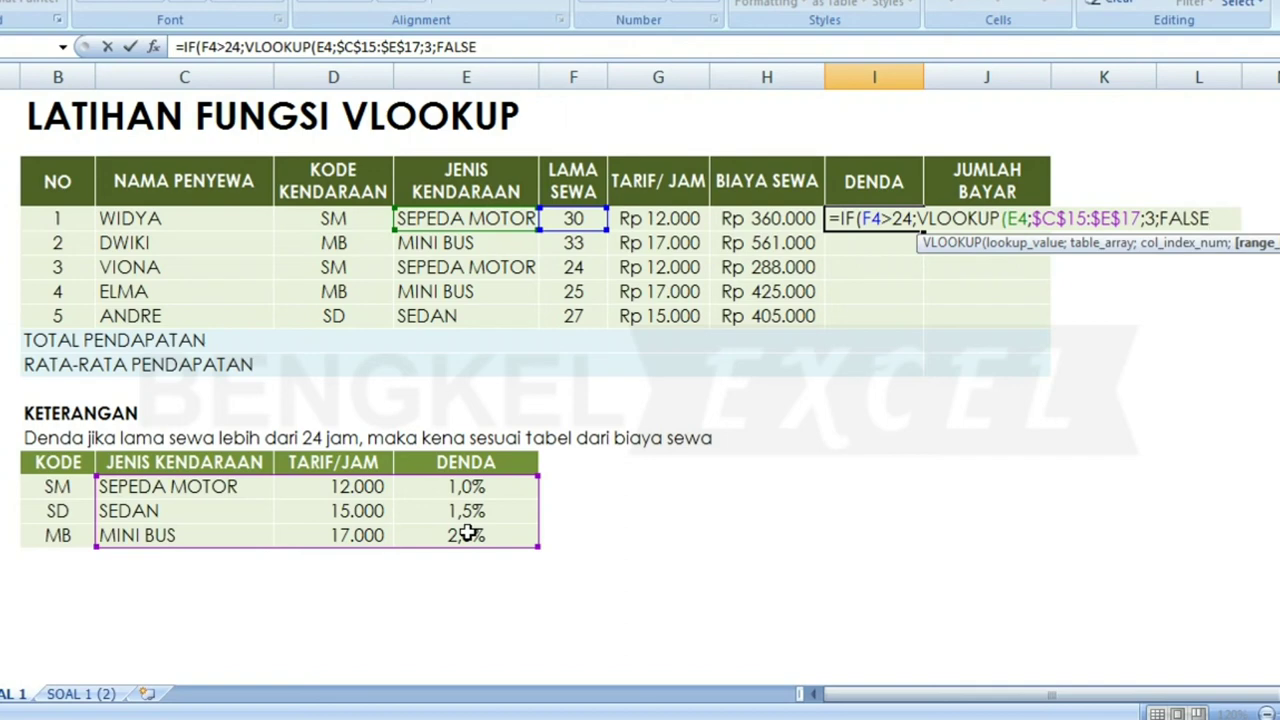
type(")")
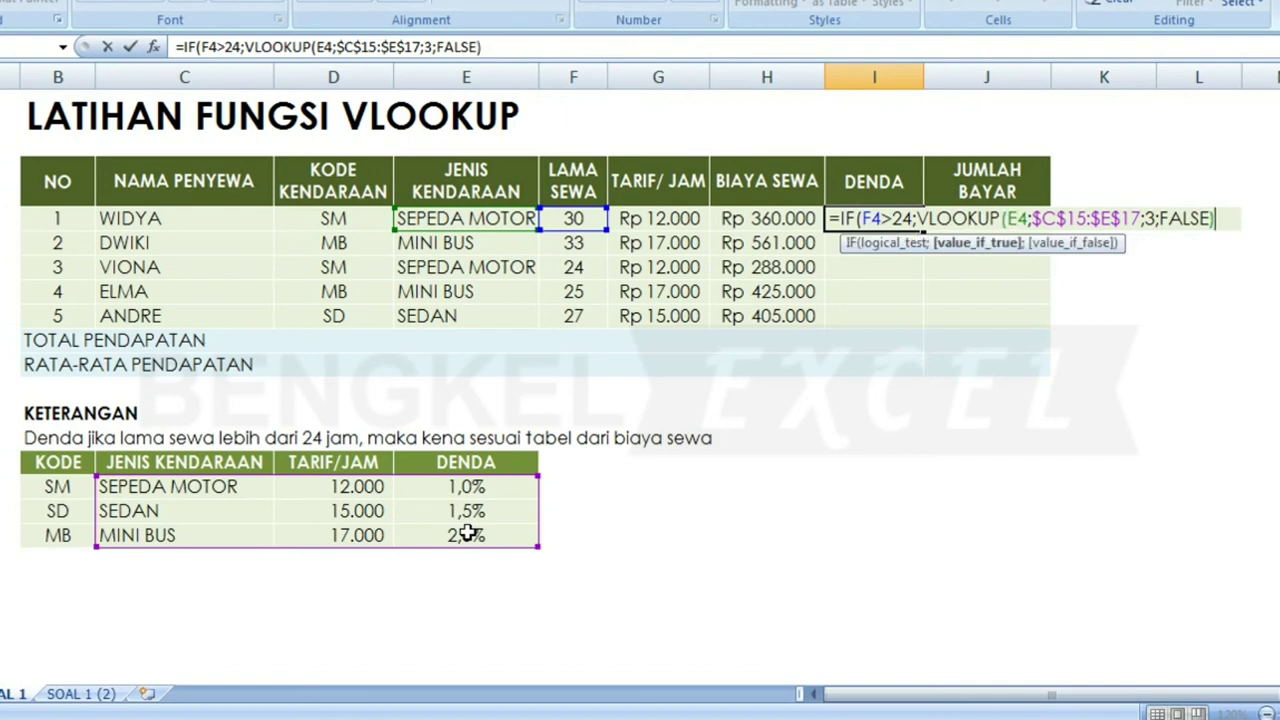
- Multiply the lookup by H4, else 0, so I4 shows Rp 3.600
type("*")
left_click(763, 218)
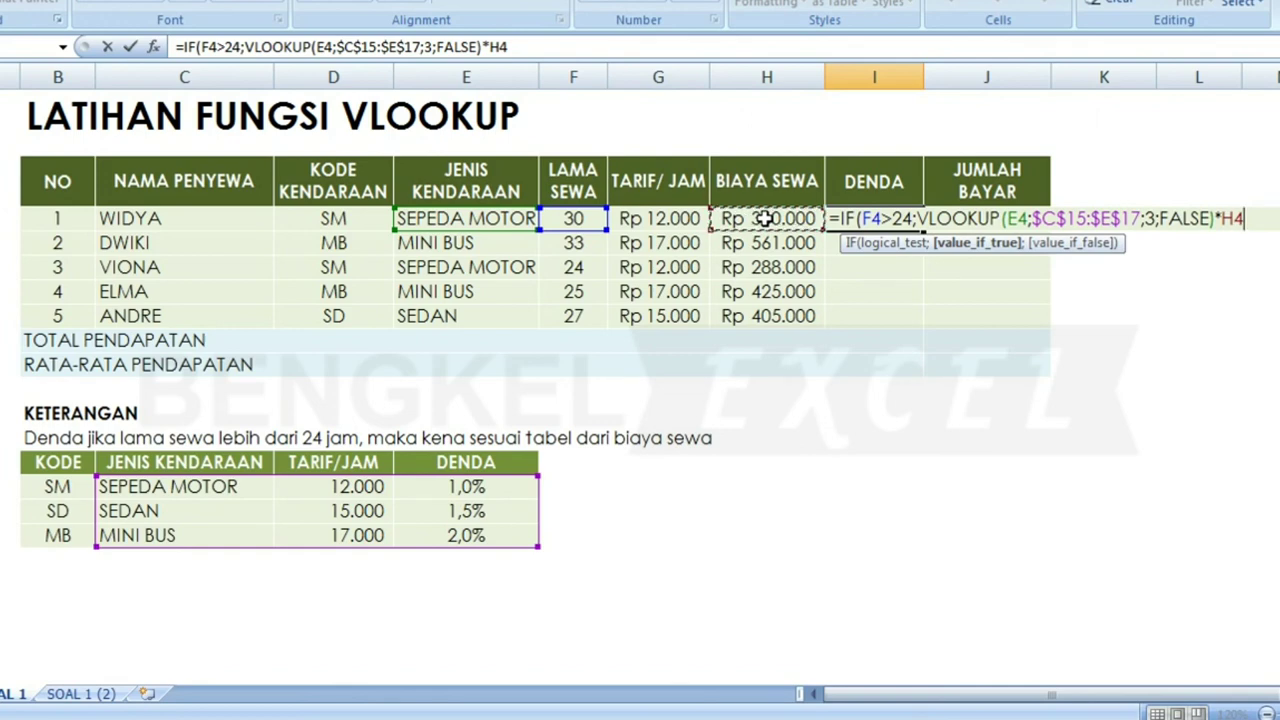
type(";")
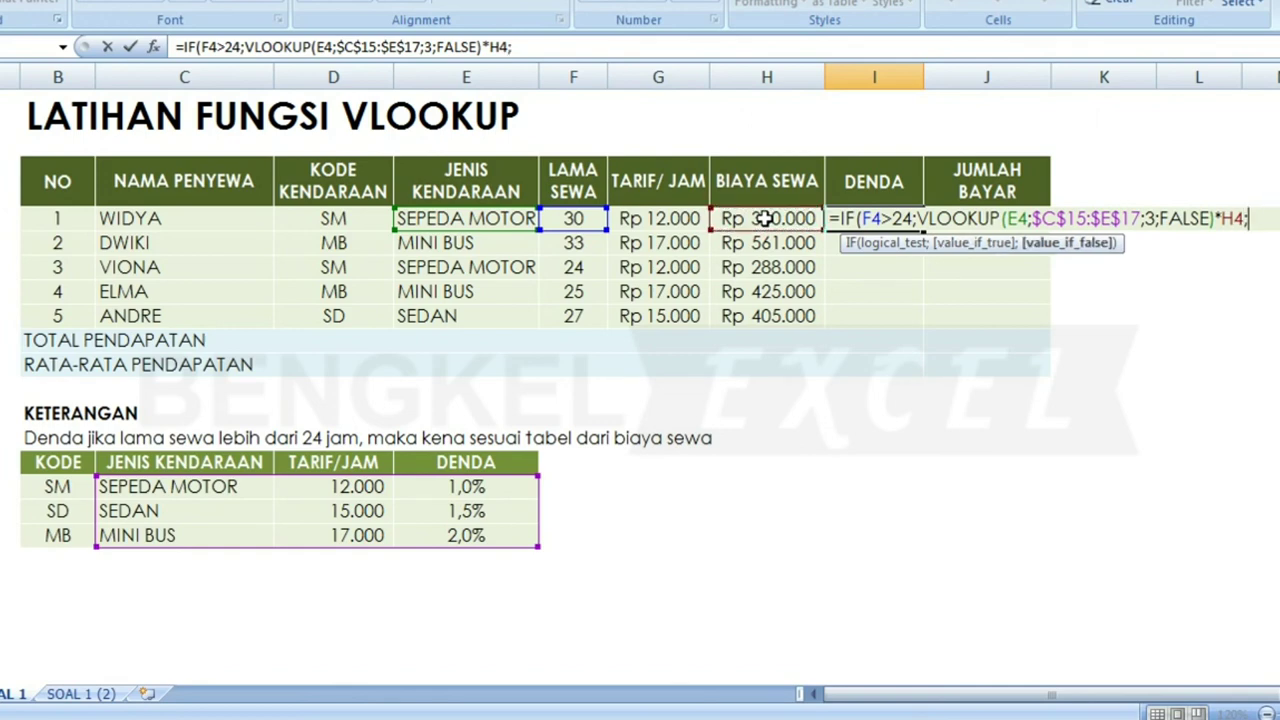
type("0")
type(")")
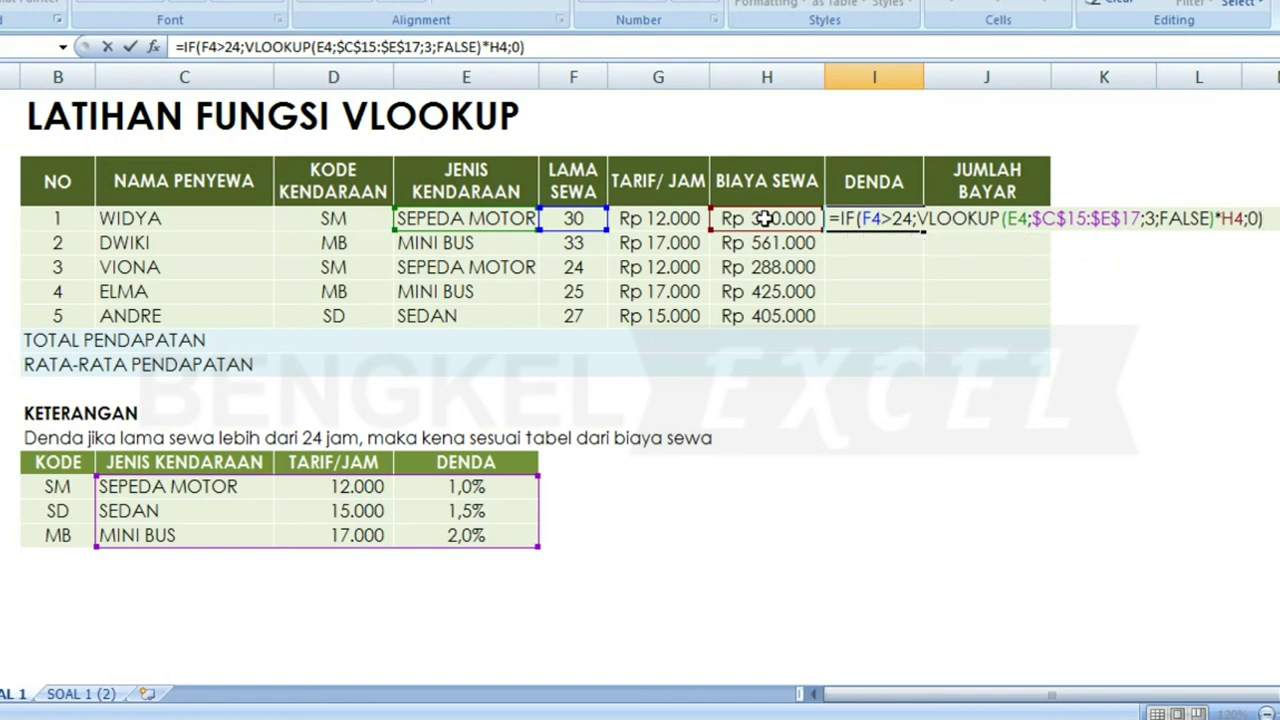
key("Return")
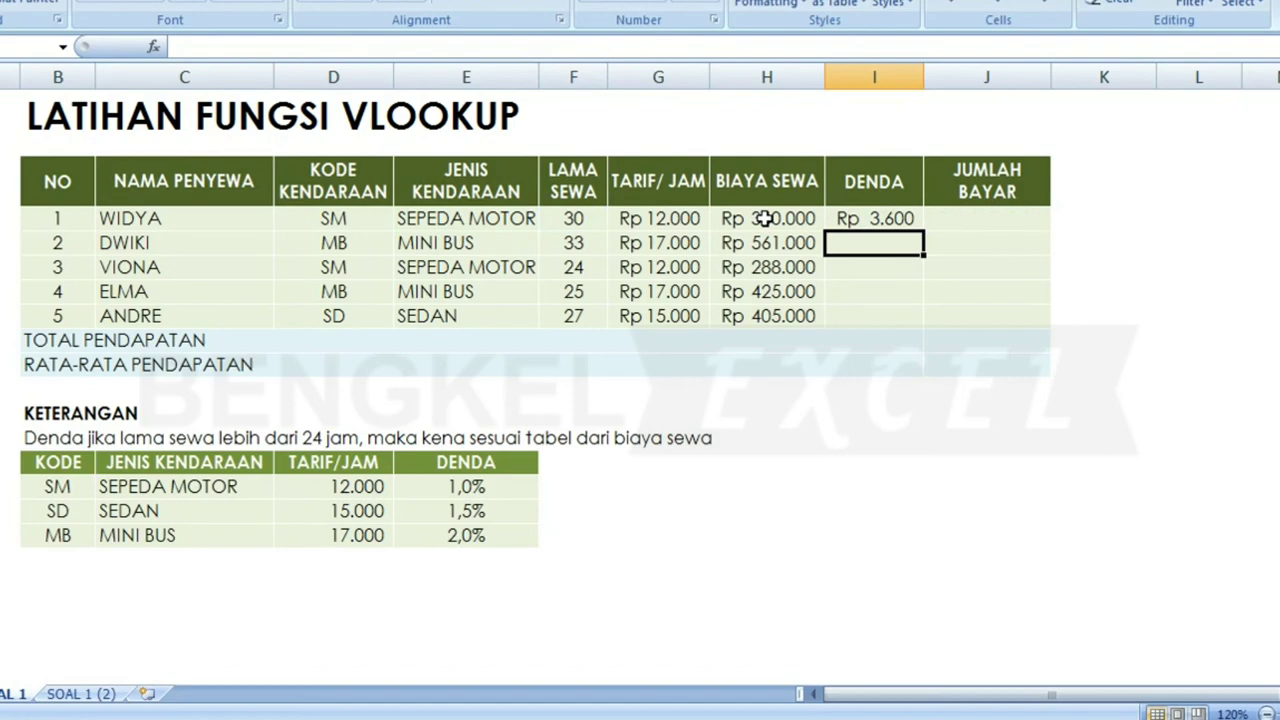
- Fill the I4 fine down to I8: Rp 11.220, Rp -, Rp 8.500 and Rp 6.075
left_click(908, 220)
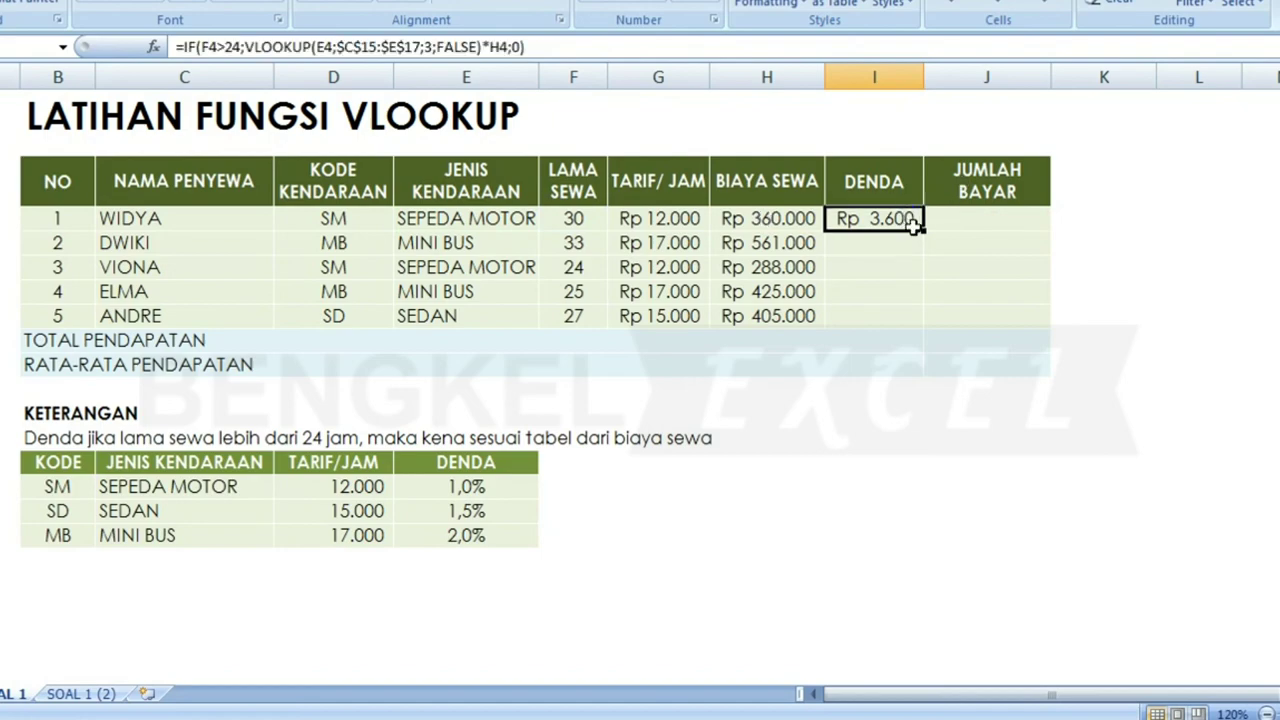
left_click_drag(913, 226, 866, 378)
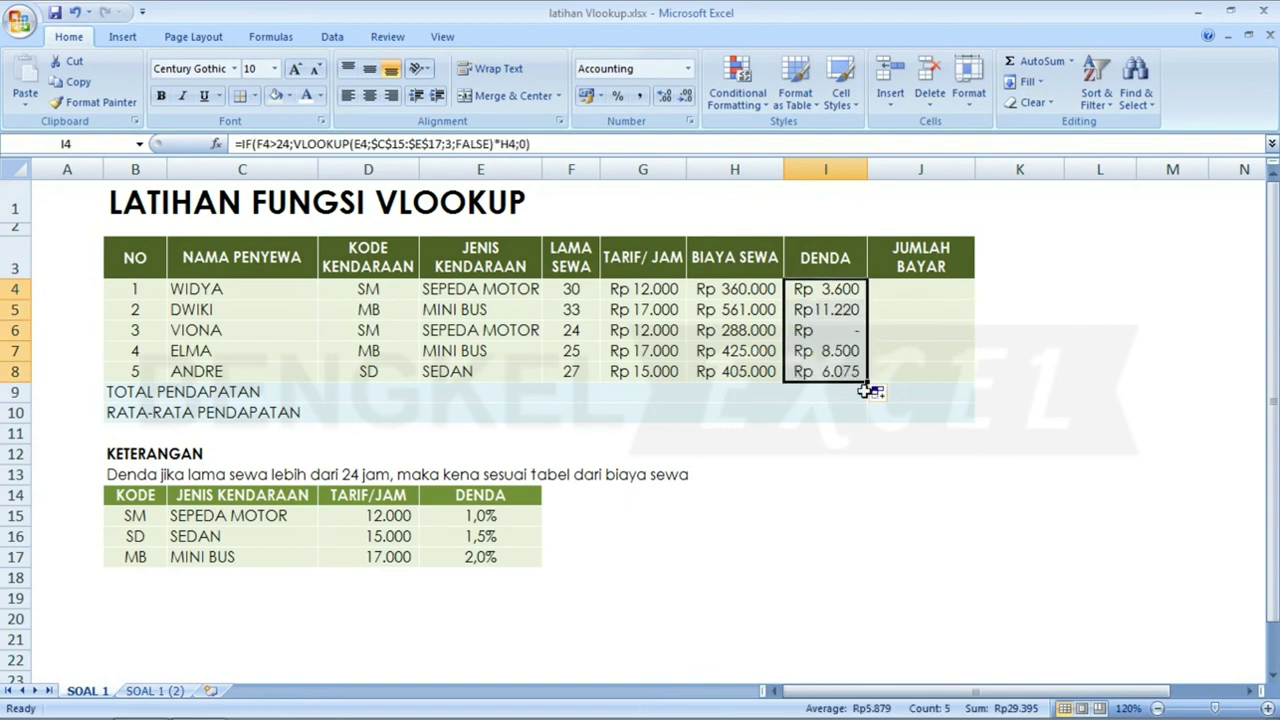
left_click(919, 289)
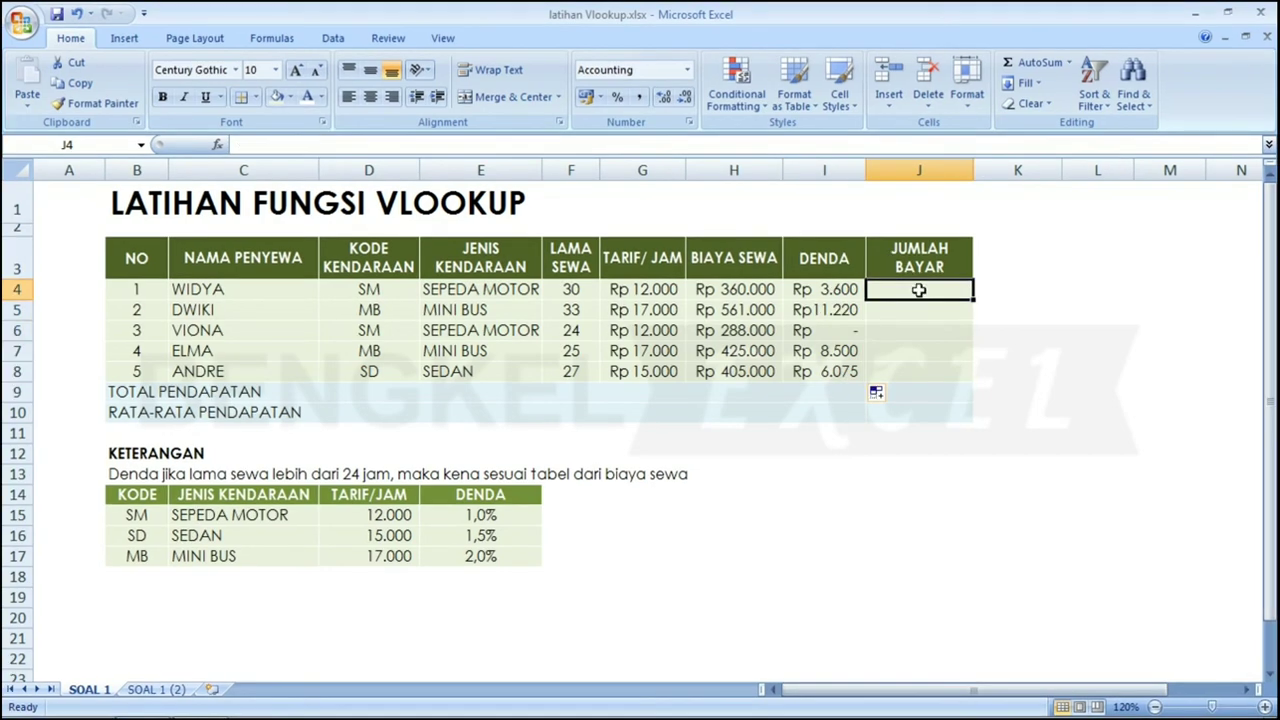
- Enter =H4-I4 in J4 and fill it to J8, Rp 356.400 through Rp 398.925
type("=")
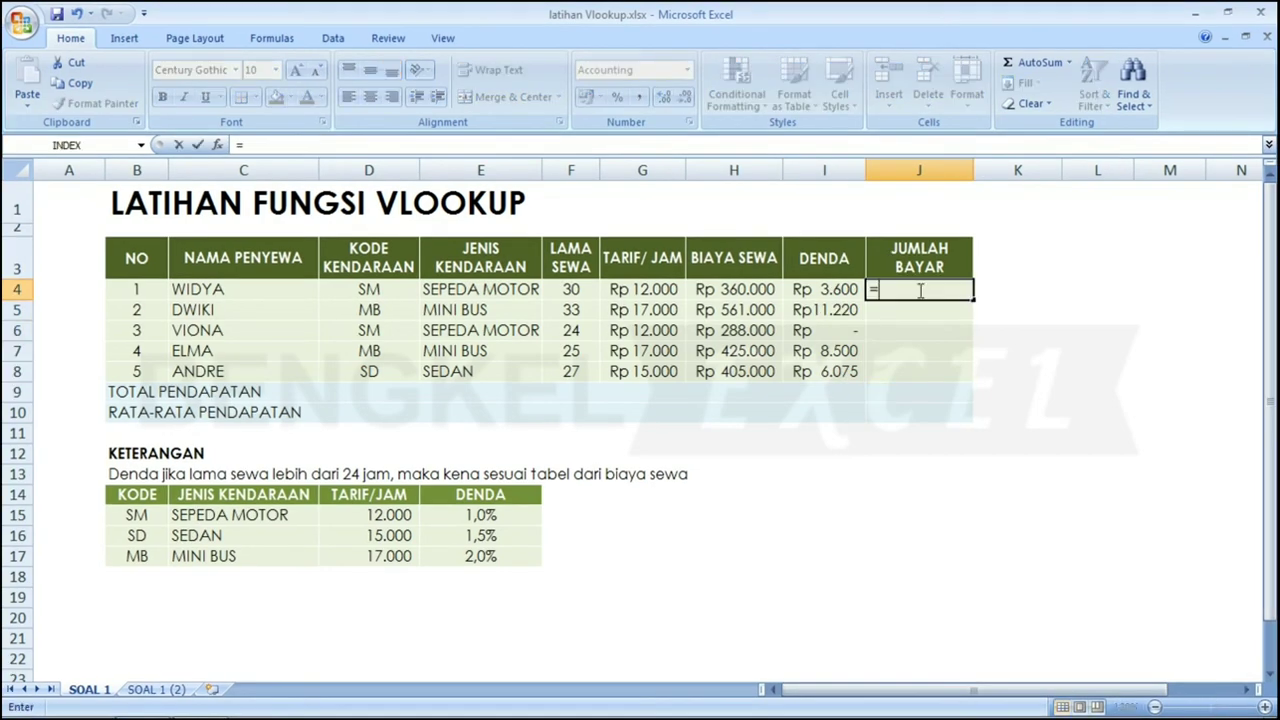
left_click(733, 290)
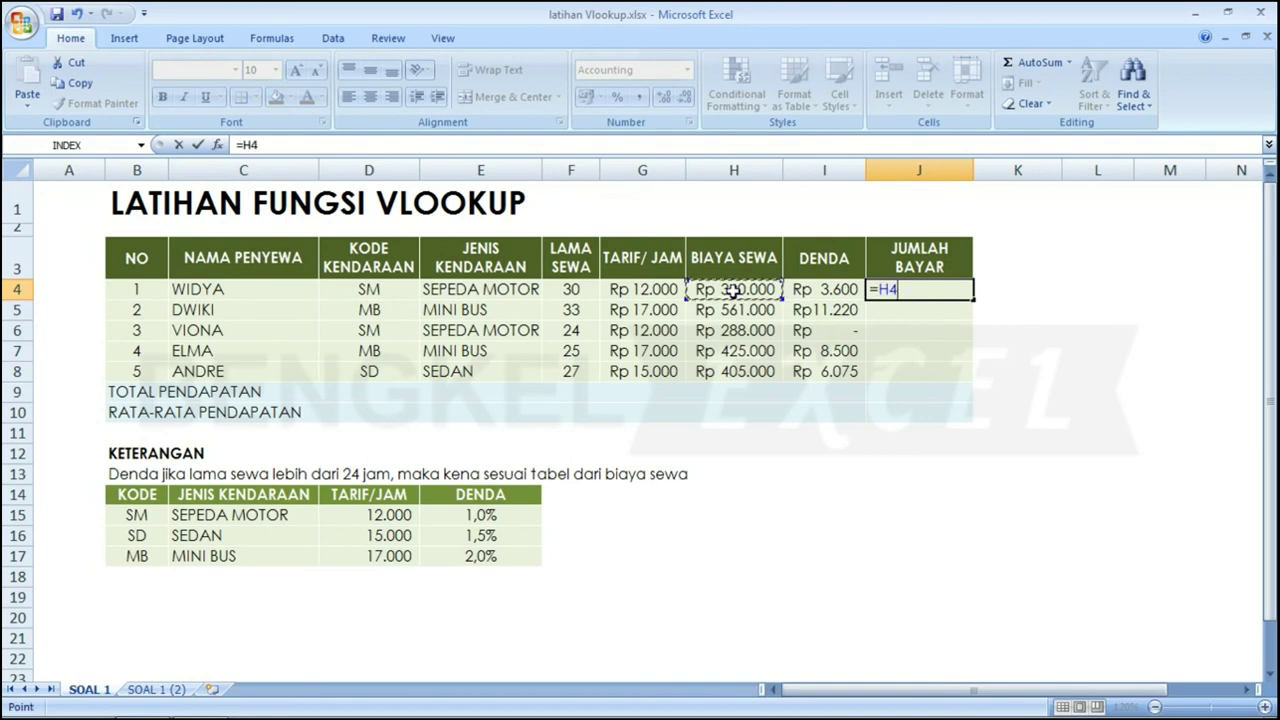
type("-")
left_click(847, 288)
key("Return")
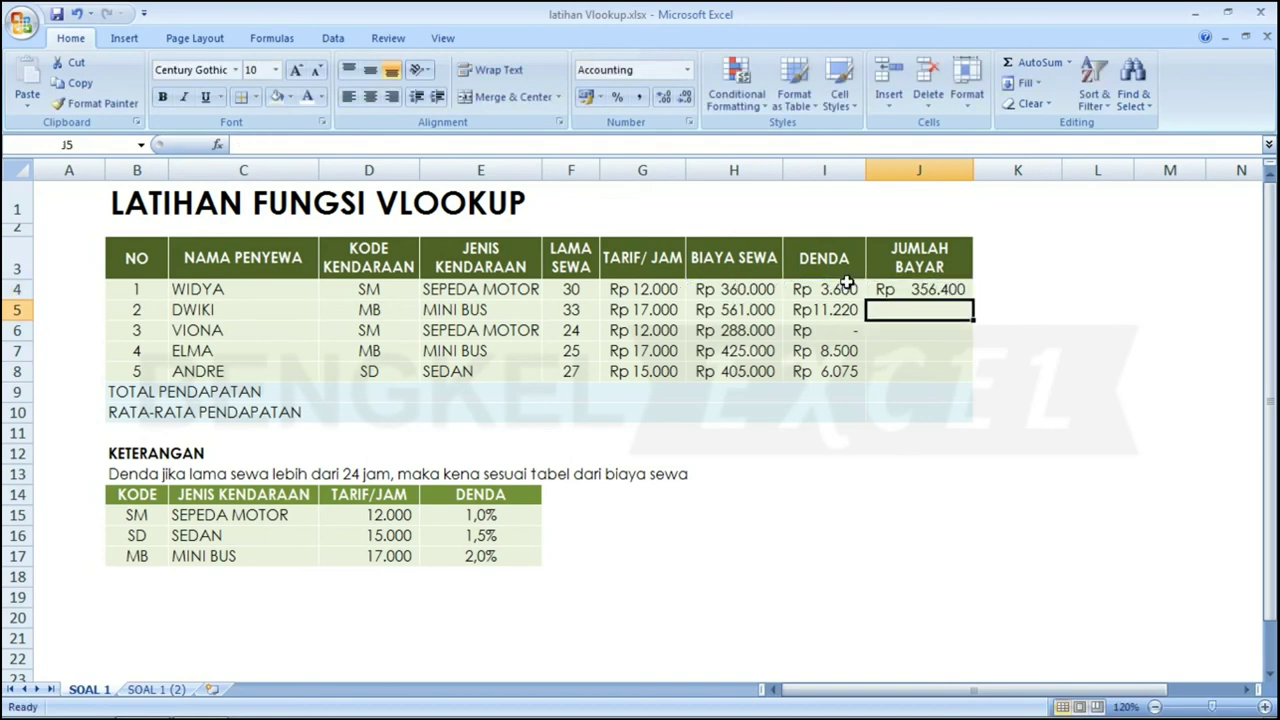
left_click(943, 289)
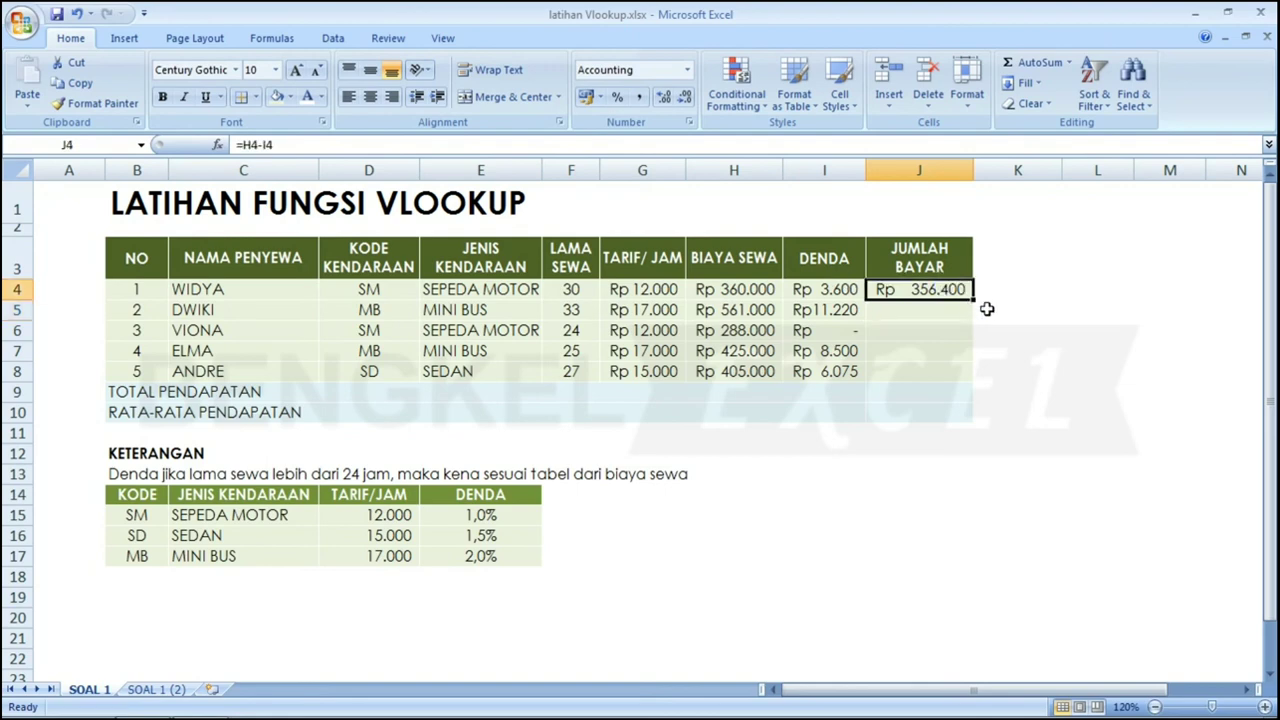
left_click_drag(972, 298, 957, 374)
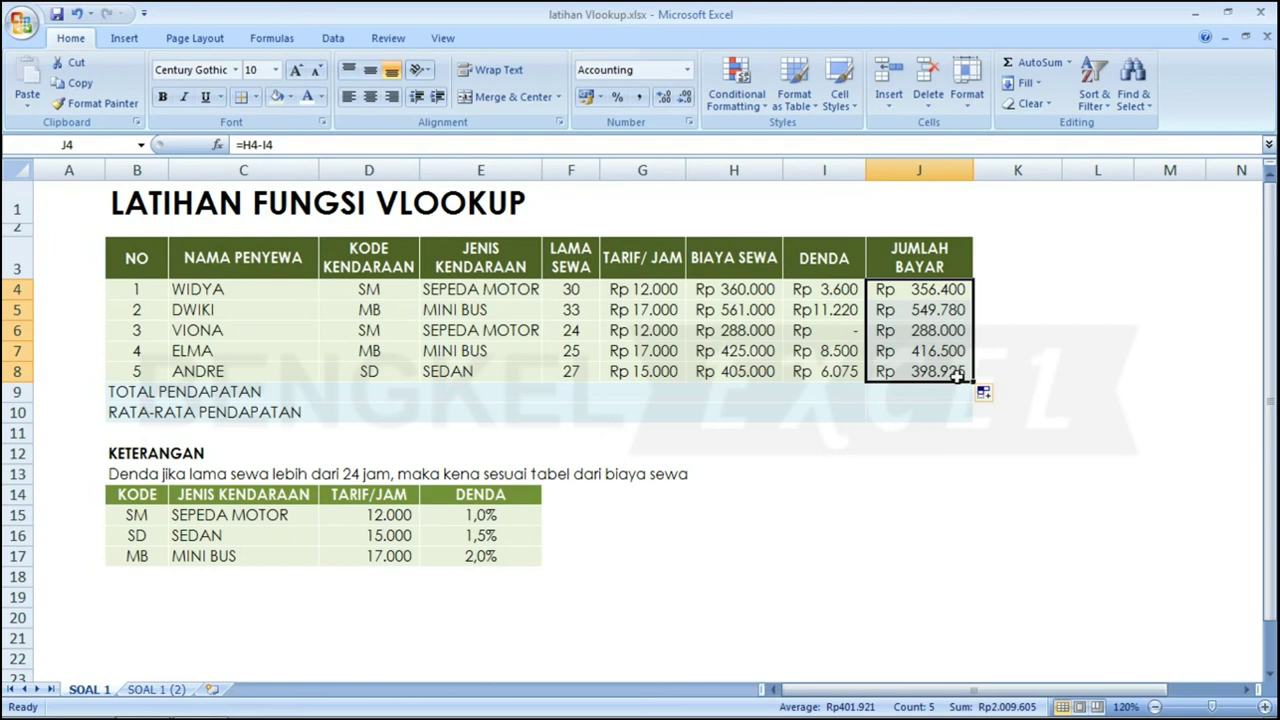
left_click(939, 397)
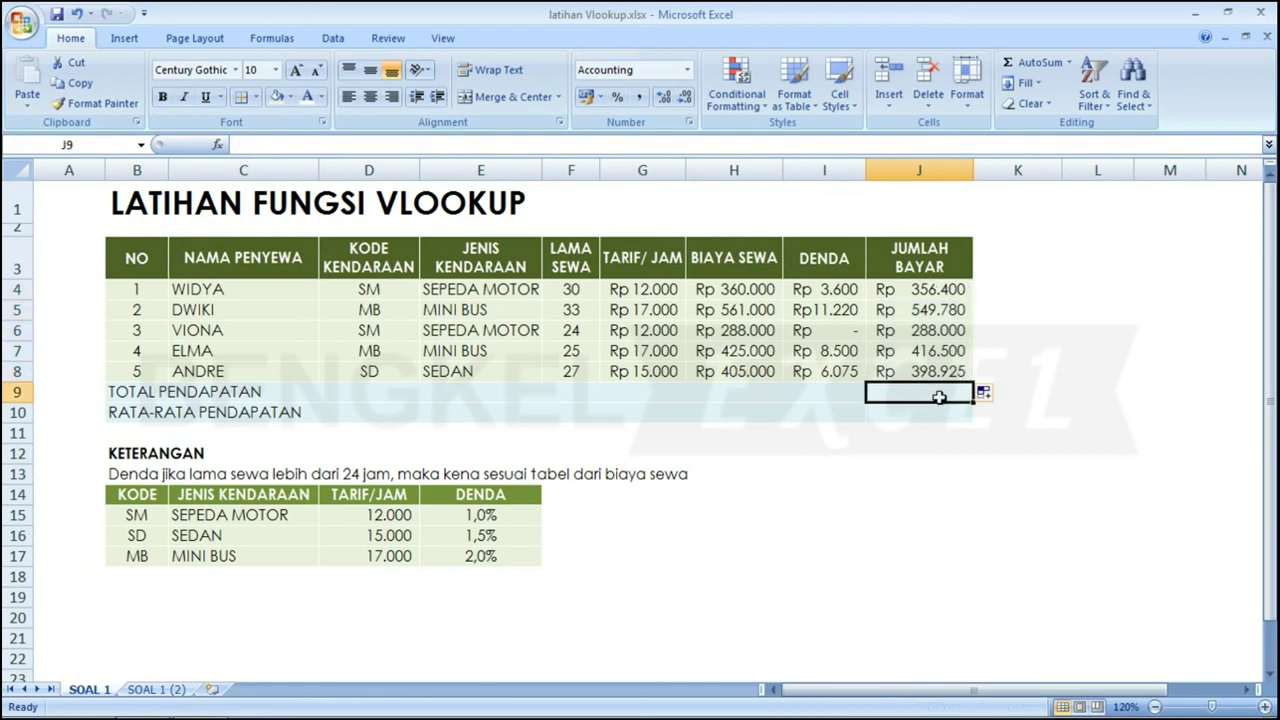
- Total the payments in J9 with =SUM(J4:J8), giving Rp 2.009.605
type("=SU")
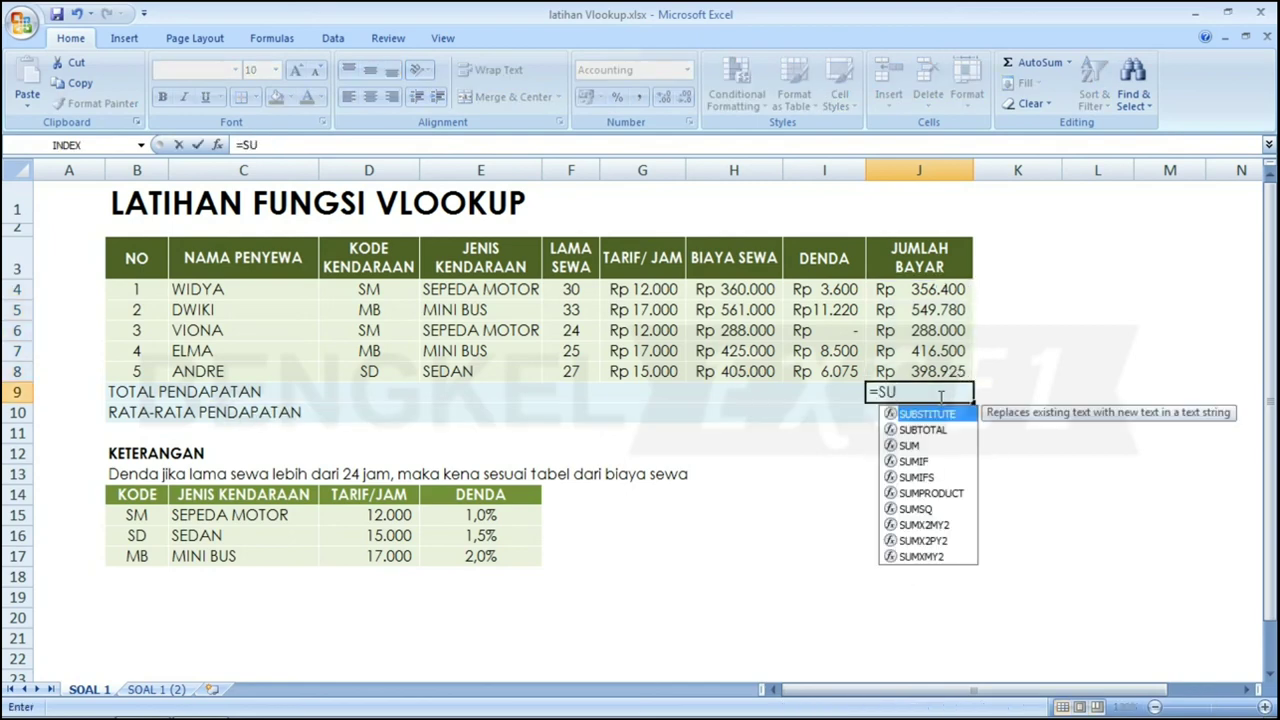
key("Down")
key("Down")
key("Tab")
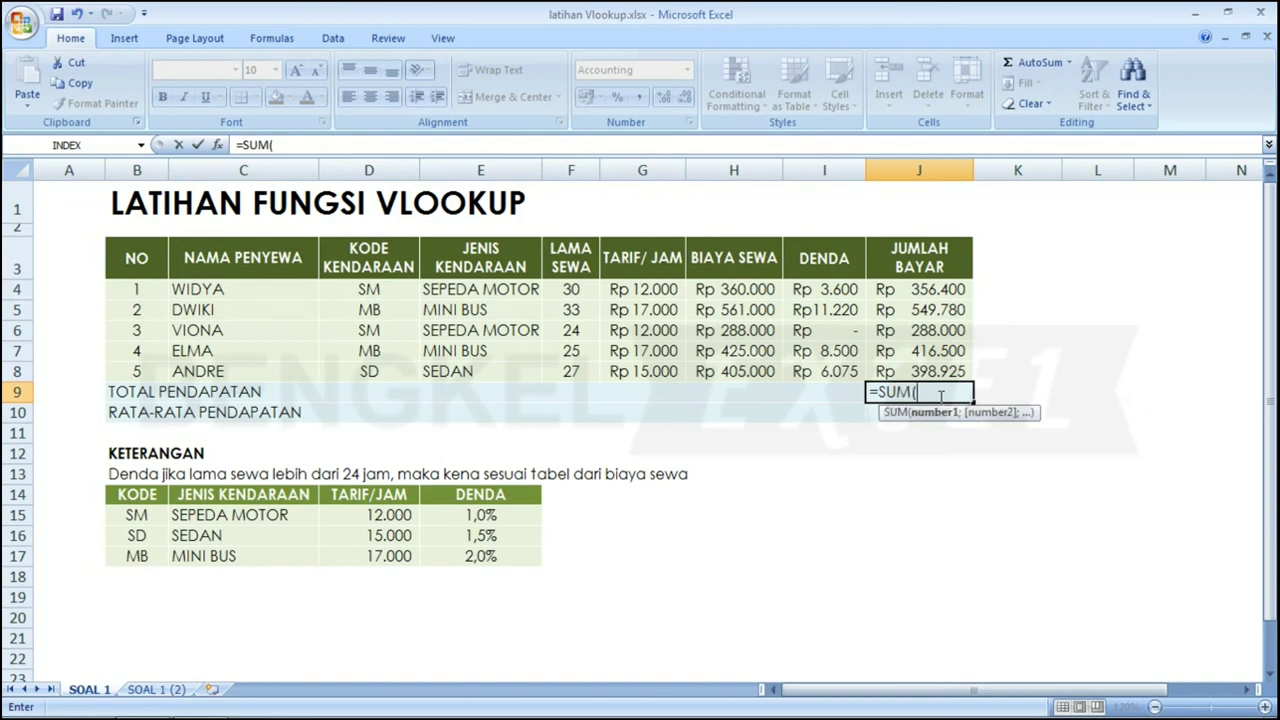
left_click_drag(940, 286, 933, 372)
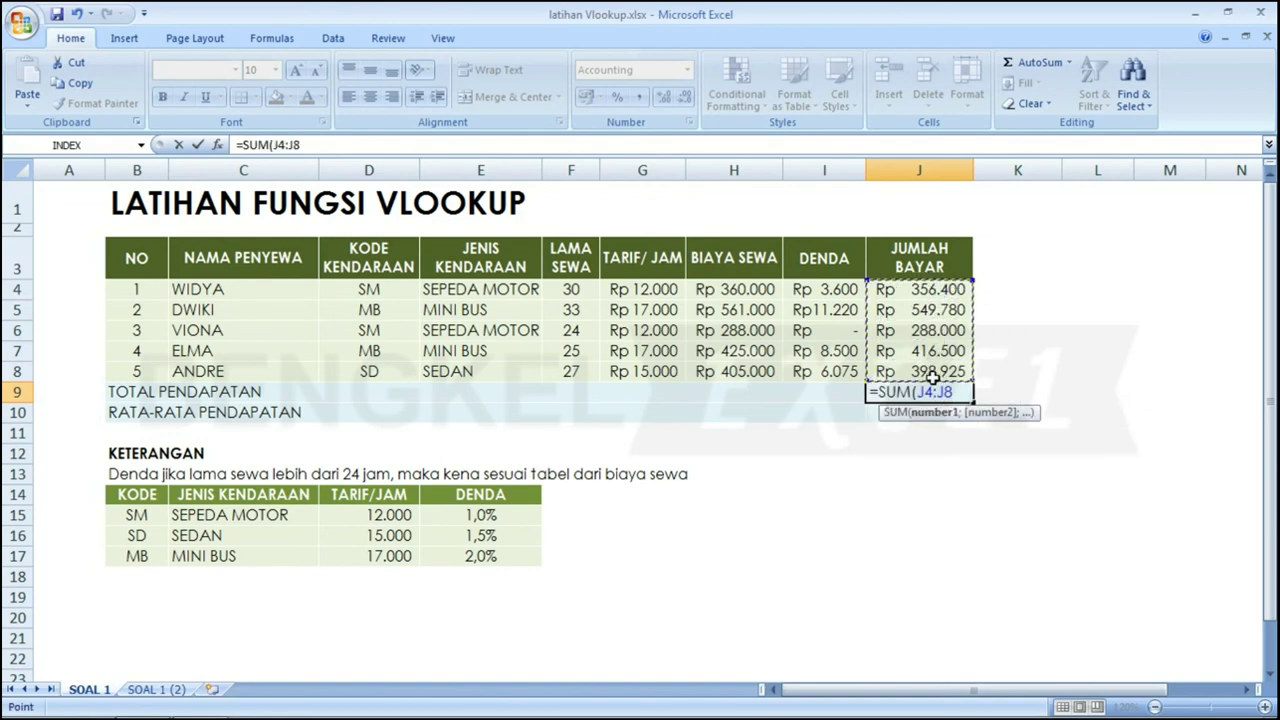
key("Return")
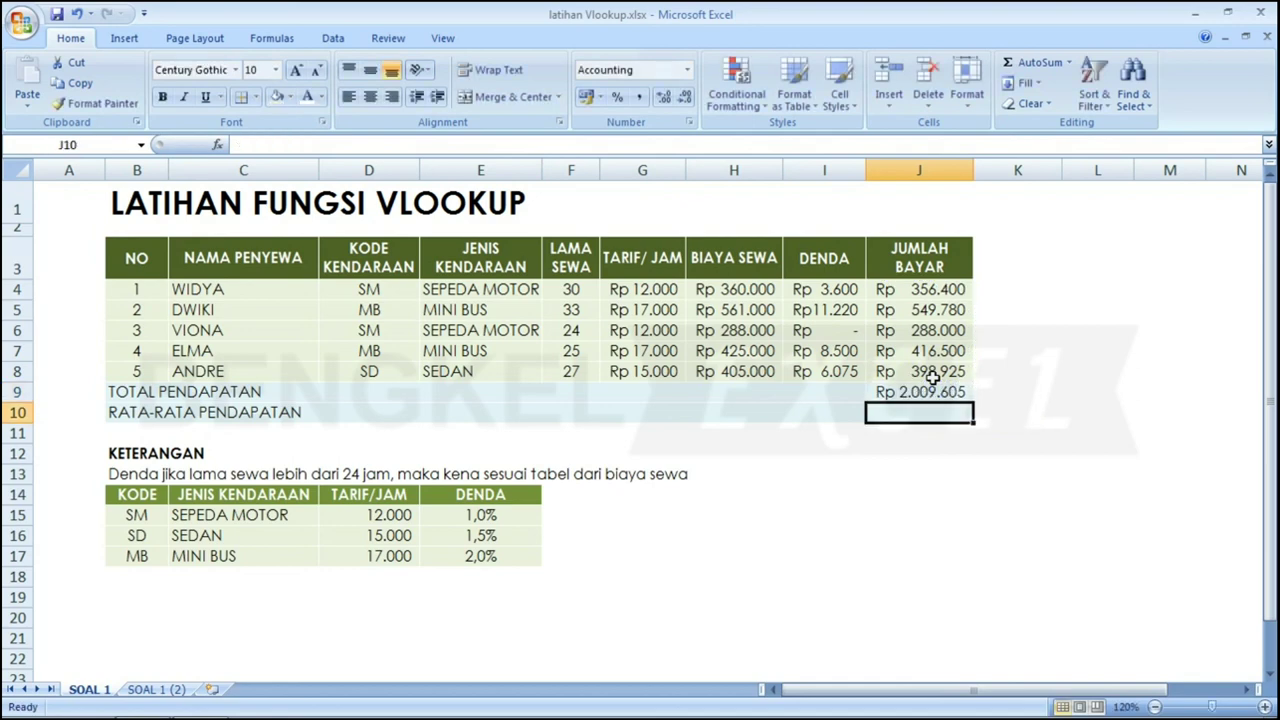
- Average the payments in J10 with =AVERAGE(J4:J8), giving Rp 401.921
type("=")
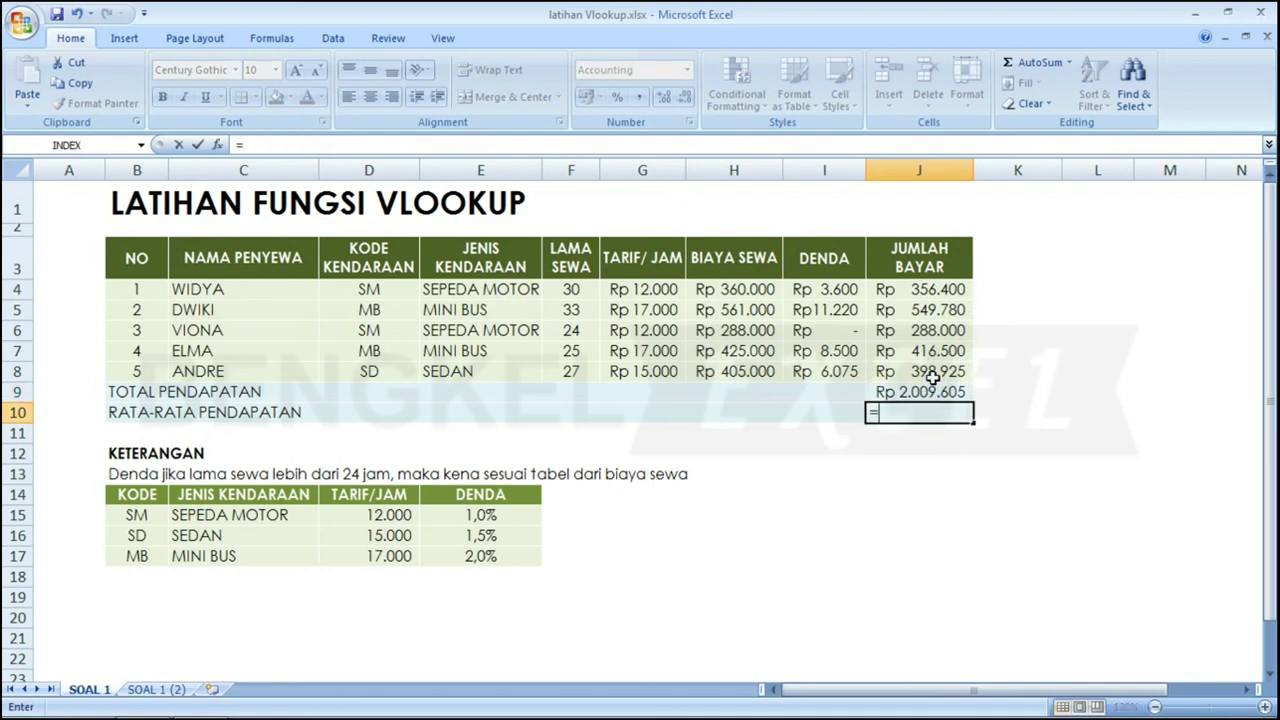
type("AVE")
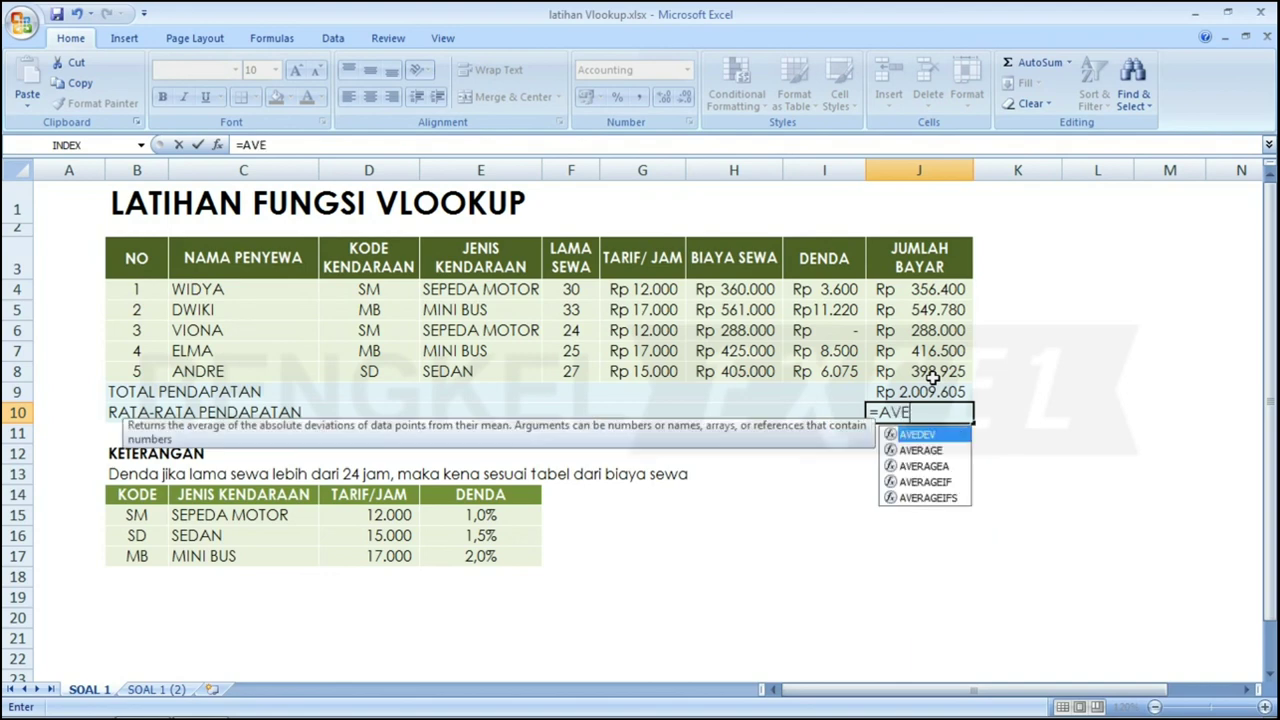
type("R")
key("Tab")
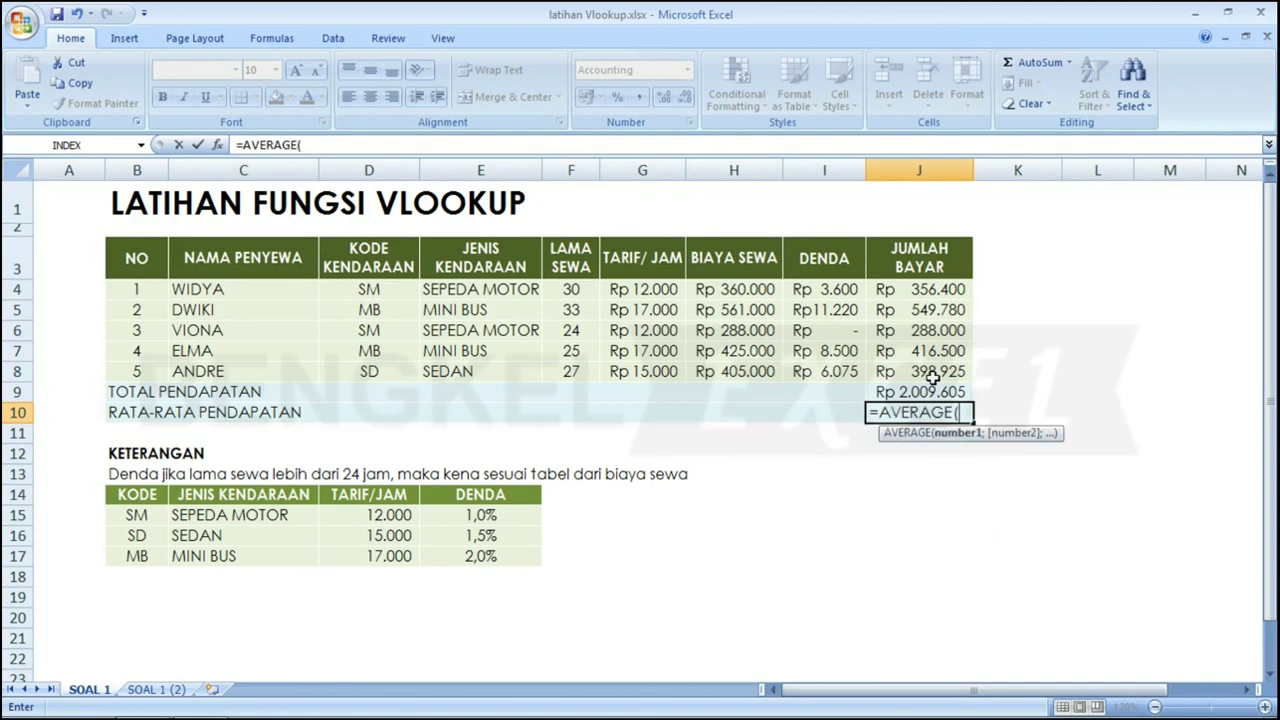
left_click_drag(950, 288, 940, 370)
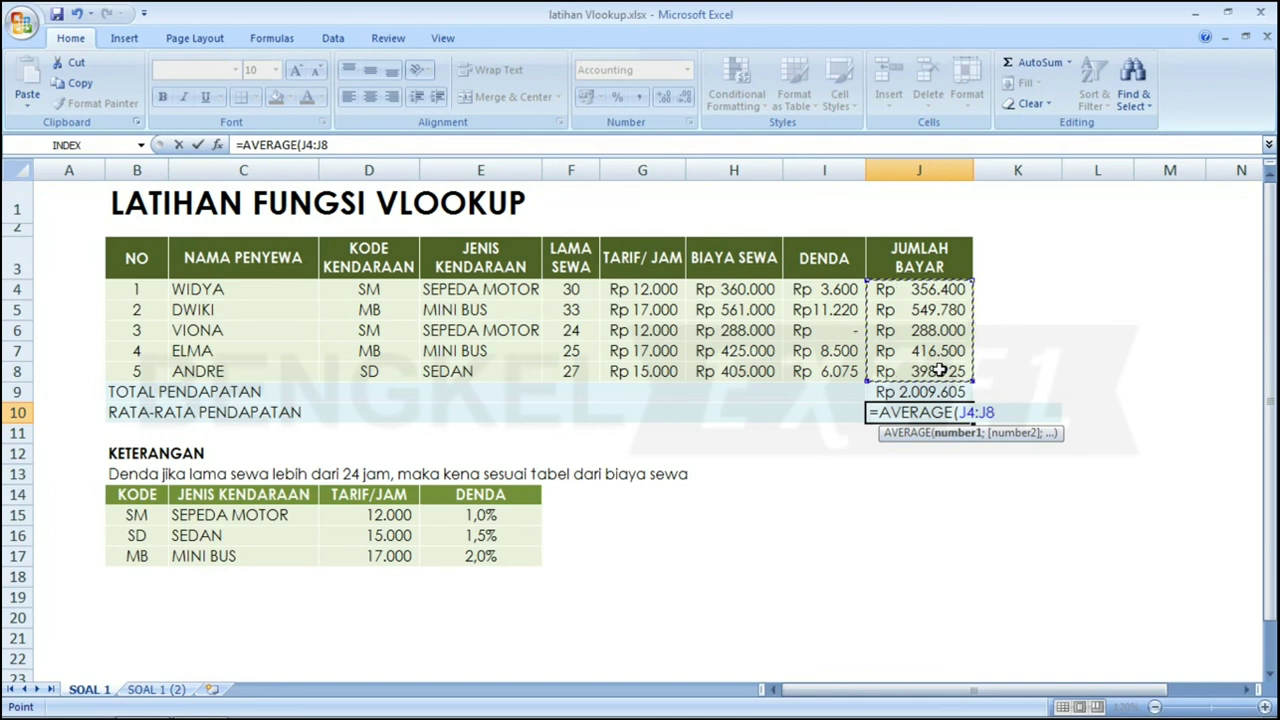
type(")")
key("ctrl+Return")
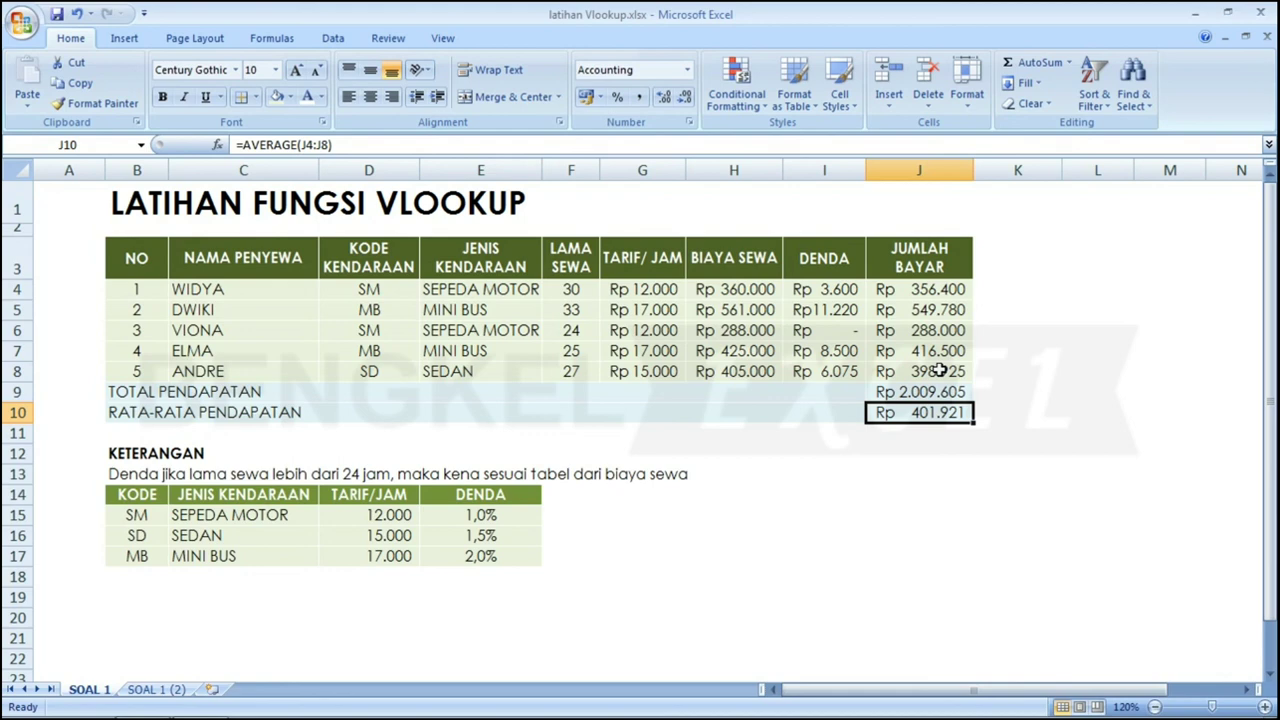
left_click(137, 658)
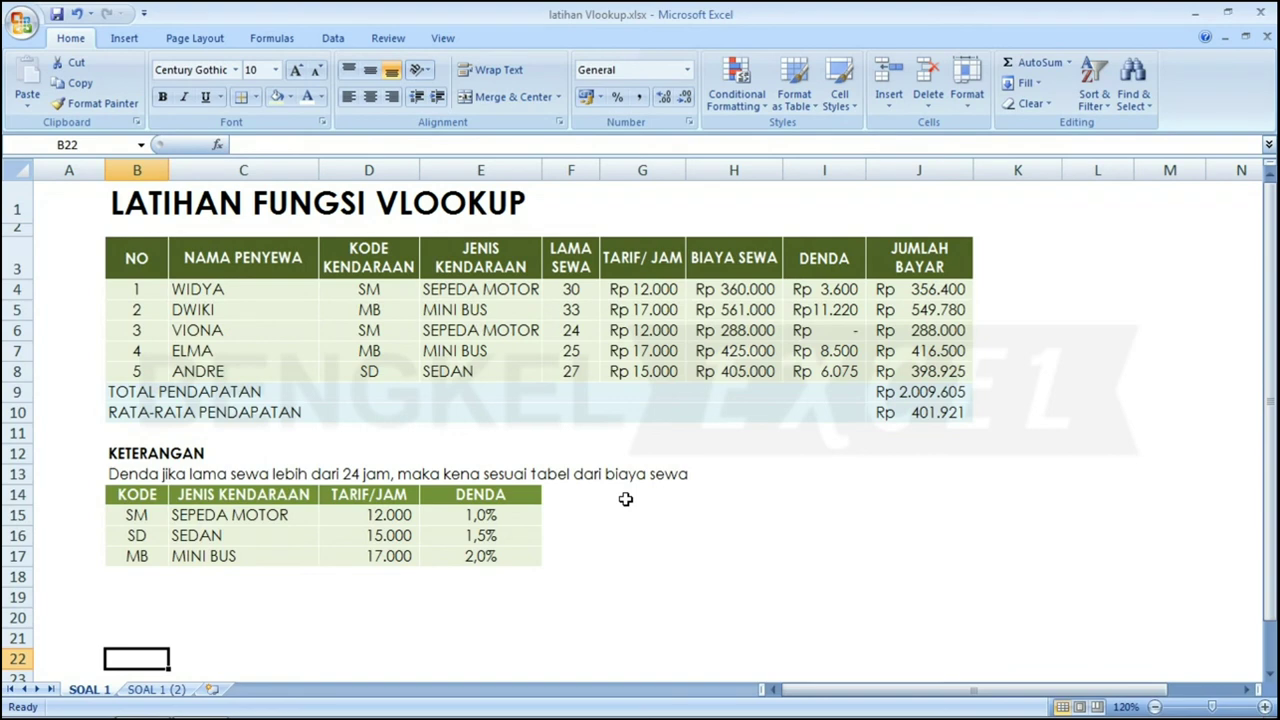
key("Left")
key("Up")
key("Up")
key("Up")
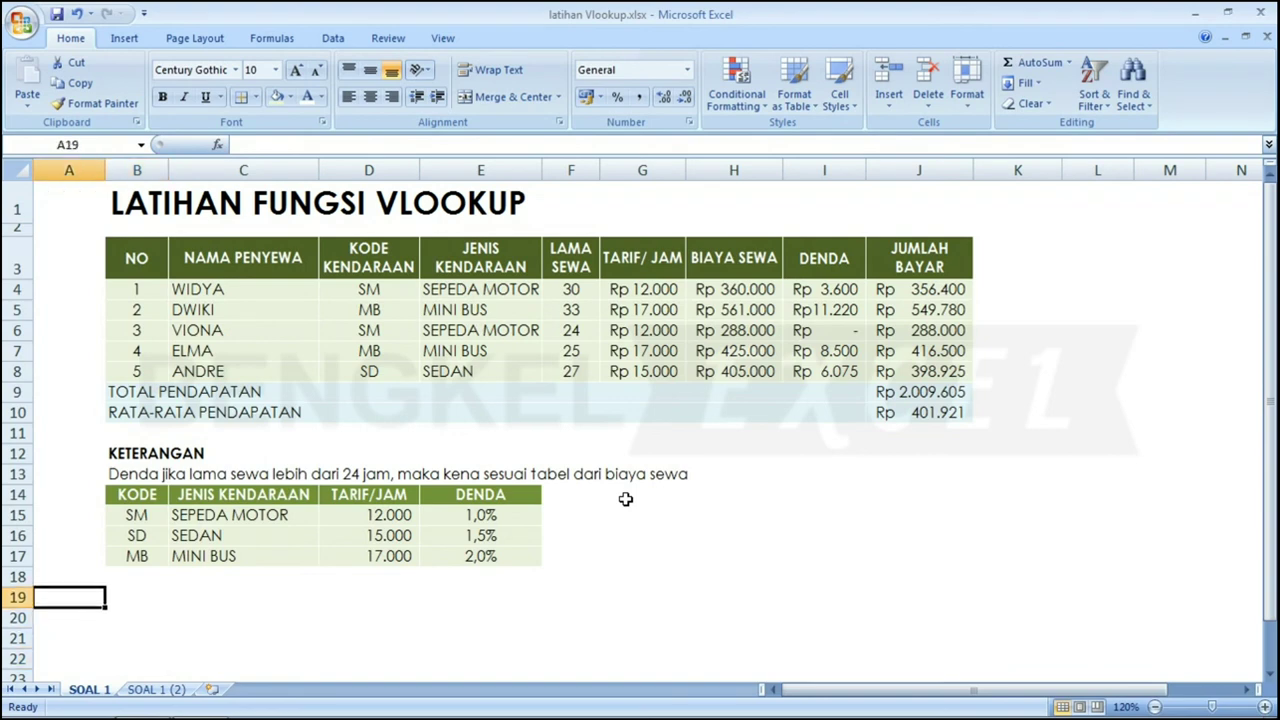
key("Up")
key("Up")
key("Up")
key("Right")
key("Up")
key("Up")
key("Up")
key("Up")
key("Up")
key("Up")
key("Up")
key("Up")
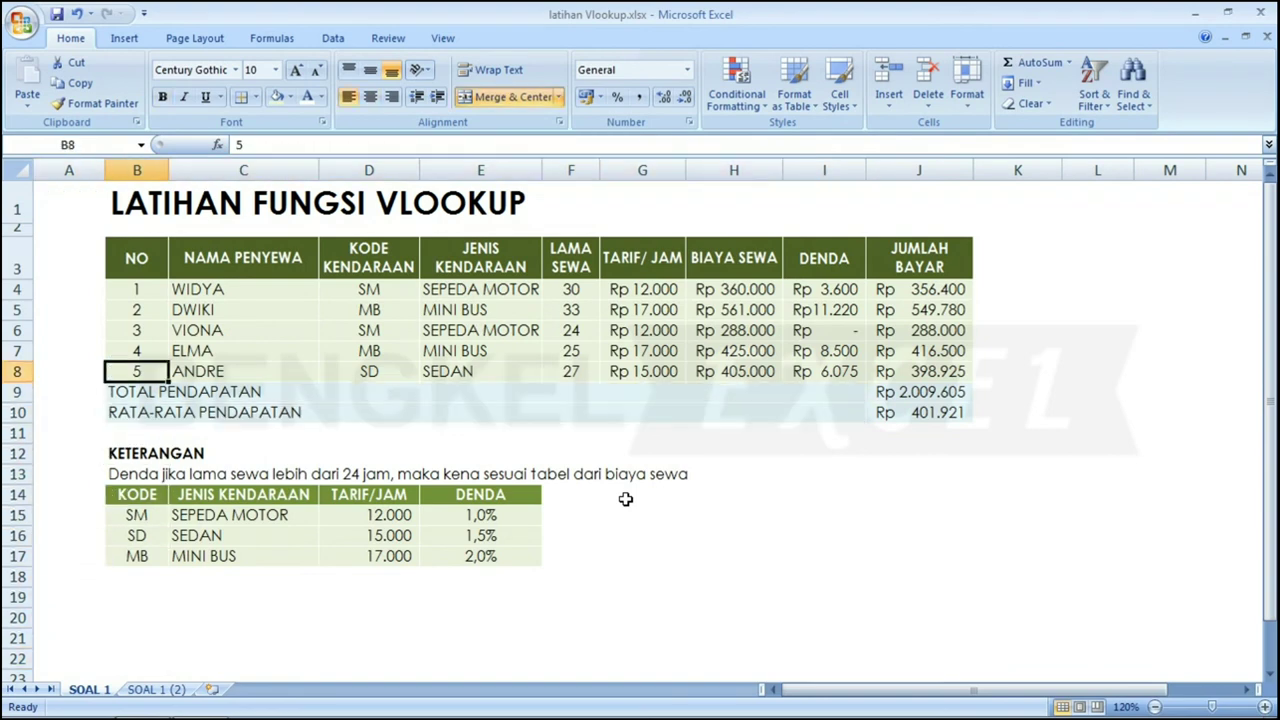
key("Up")
key("Up")
key("Up")
key("Up")
key("Up")
key("Right")
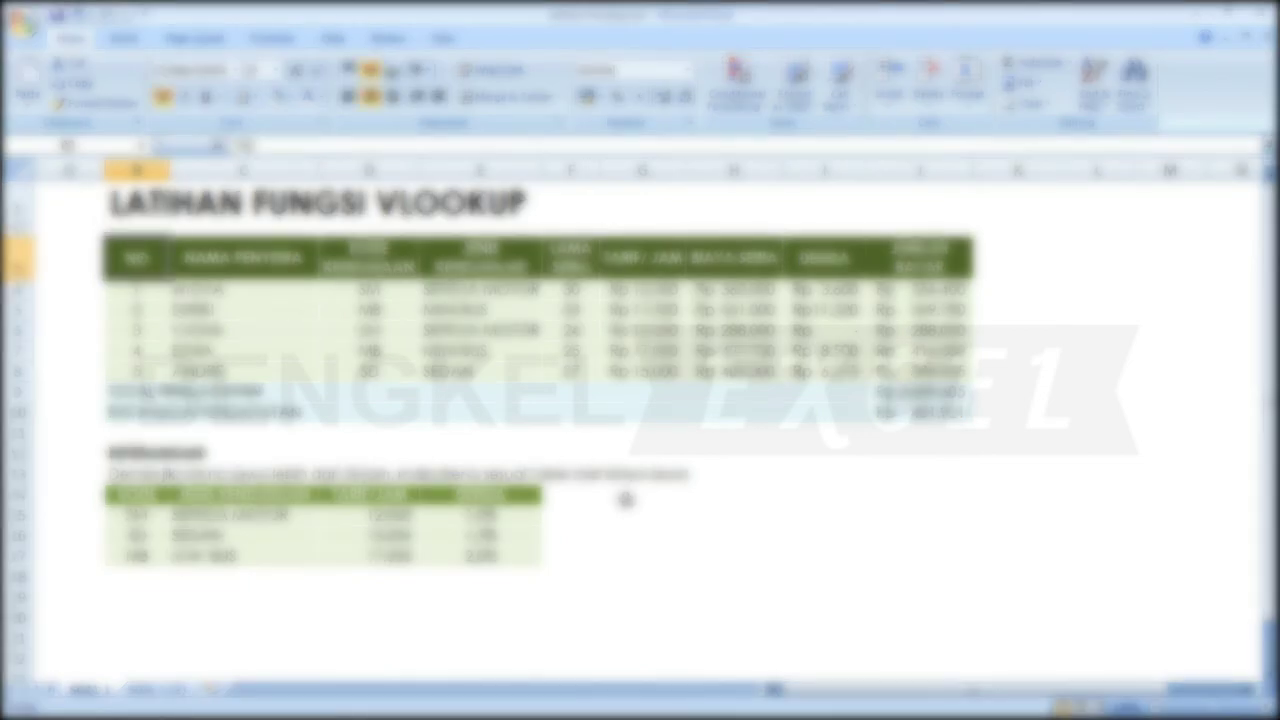
key("Right")
key("Left")
key("Left")
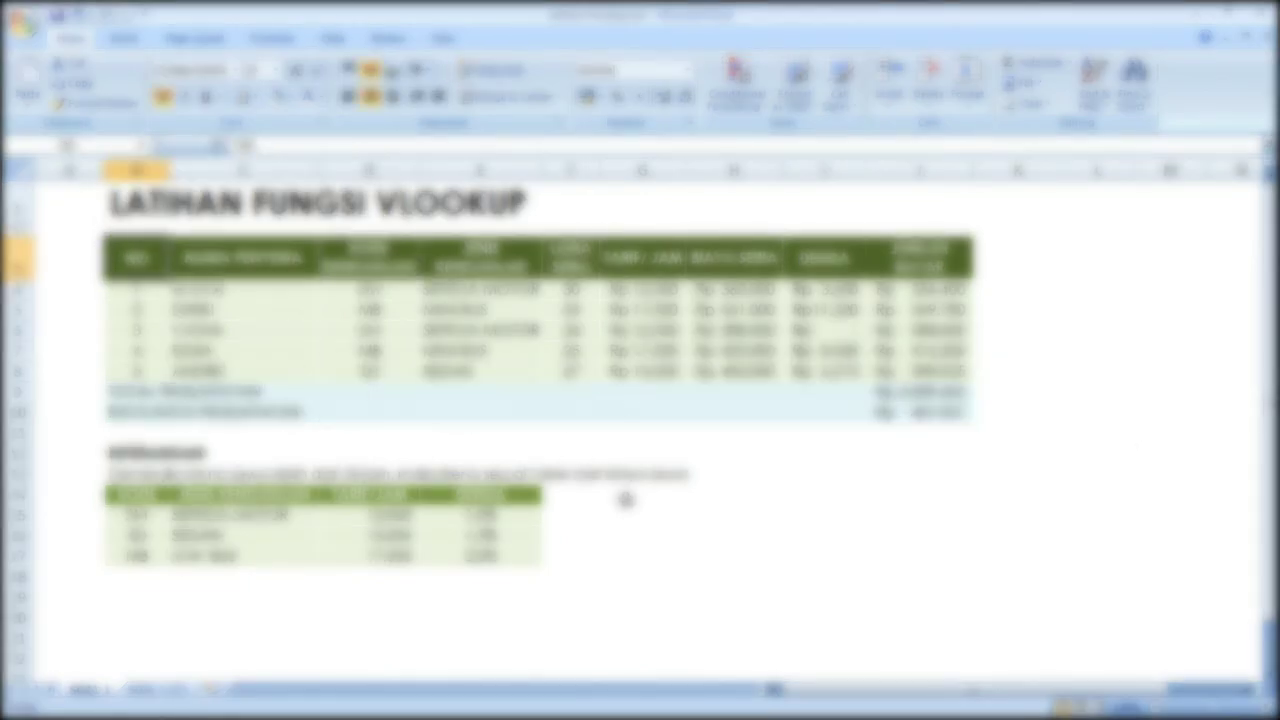
key("Left")
key("Right")
key("Right")
key("Right")
key("Right")
key("Right")
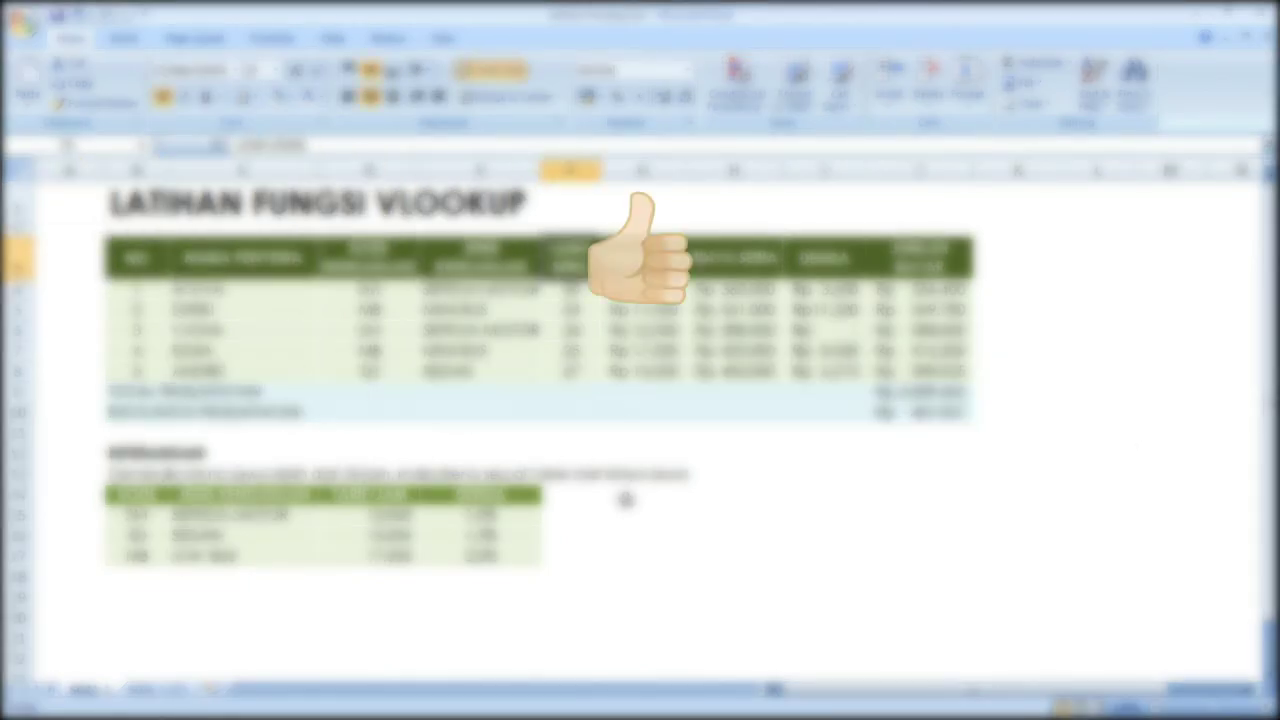
key("Left")
key("Right")
key("Left")
key("Left")
key("Left")
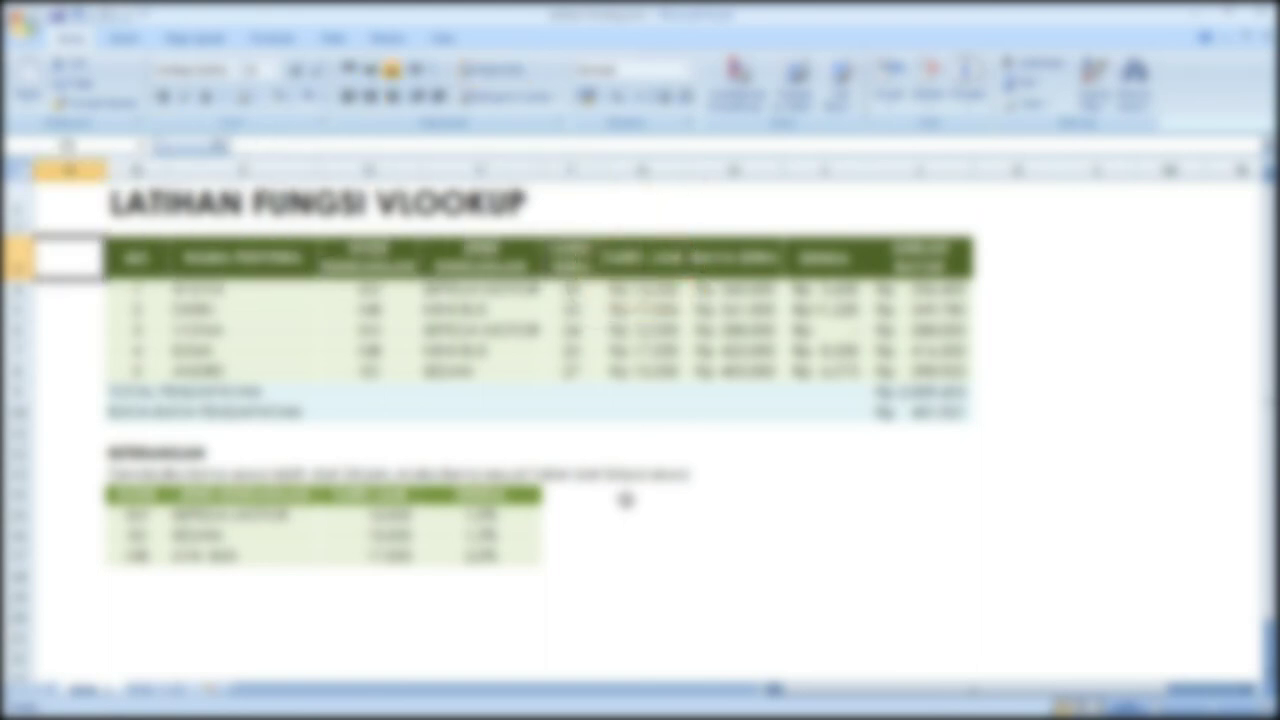
key("Left")
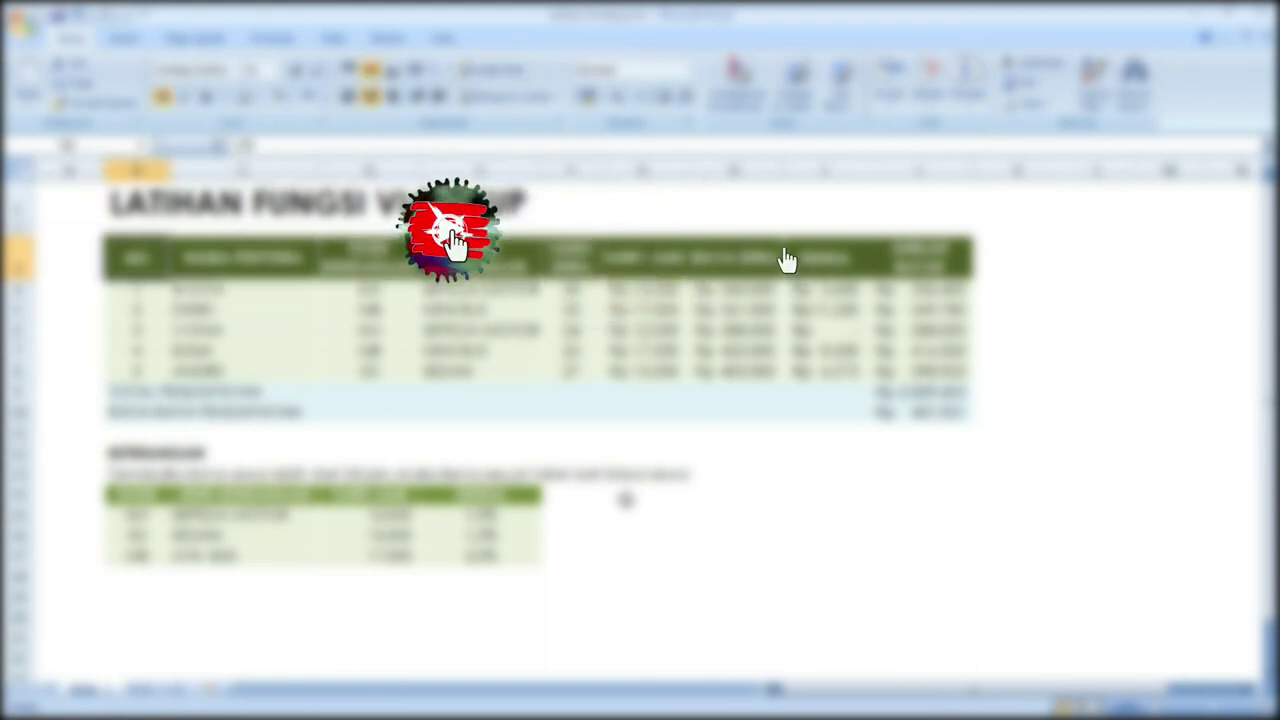
key("Right")
key("Right")
key("Left")
key("Left")
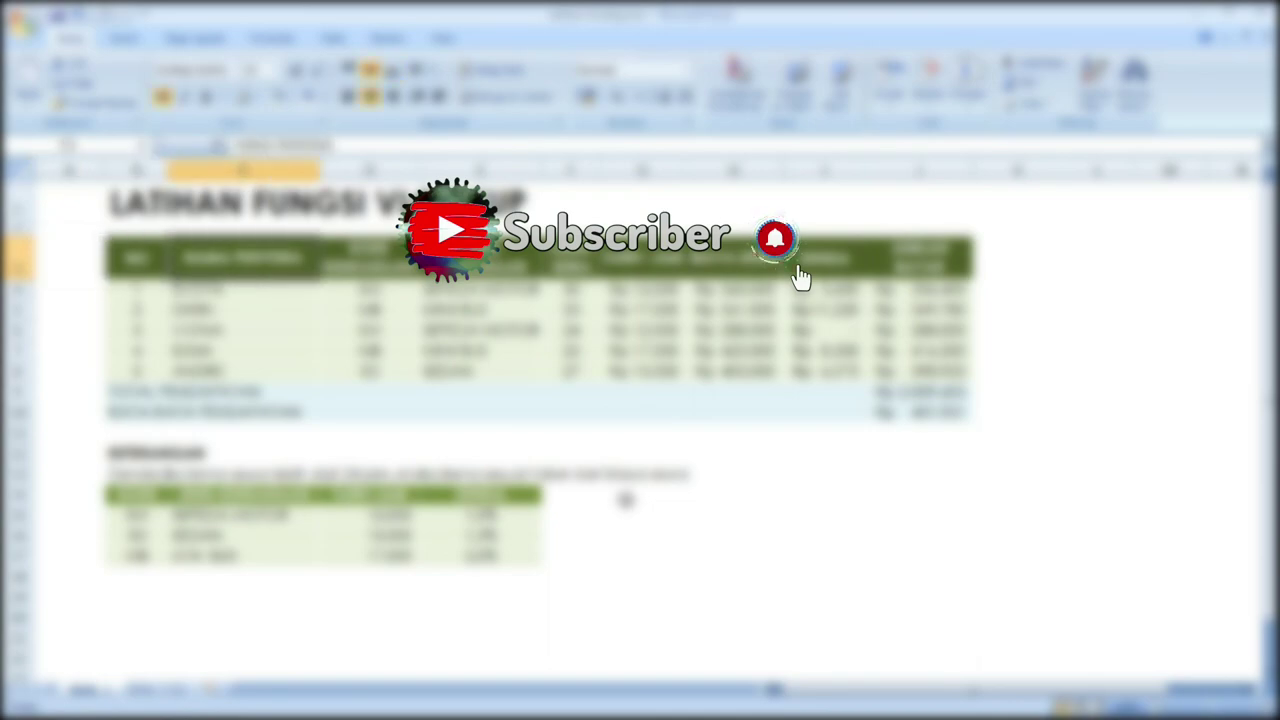